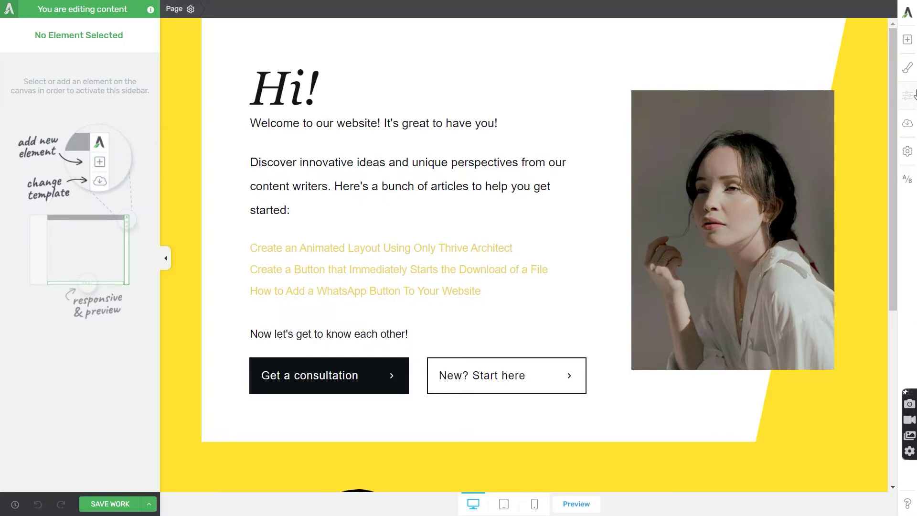
Add a Custom Menu element at the very top of the page, above the Hi! section.
click(910, 42)
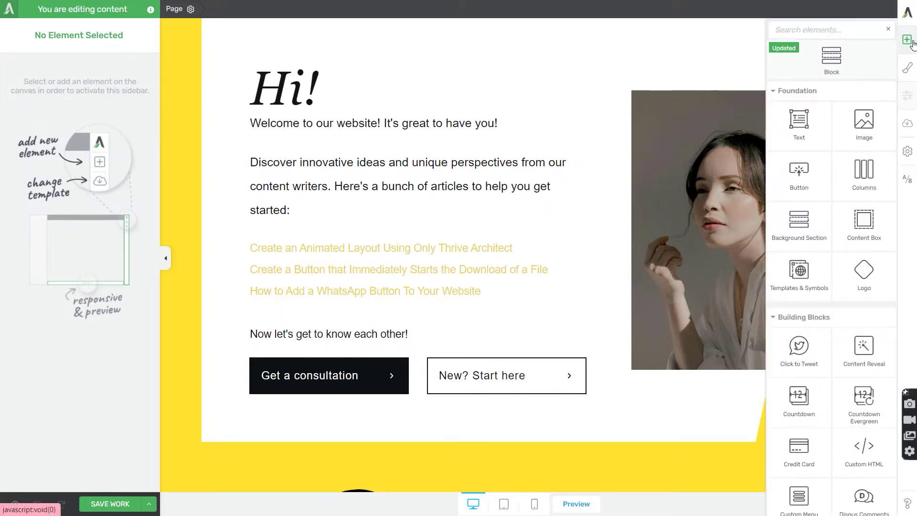
text(custom menu)
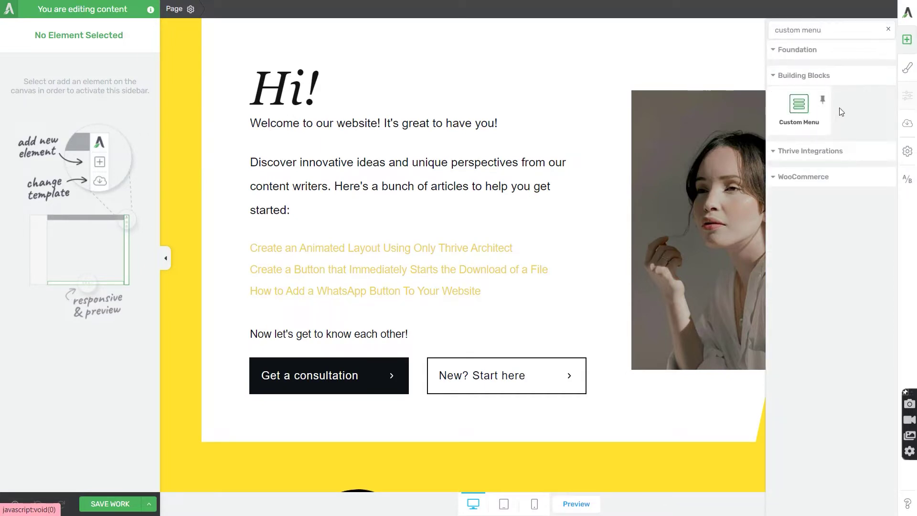
drag(800, 112, 617, 37)
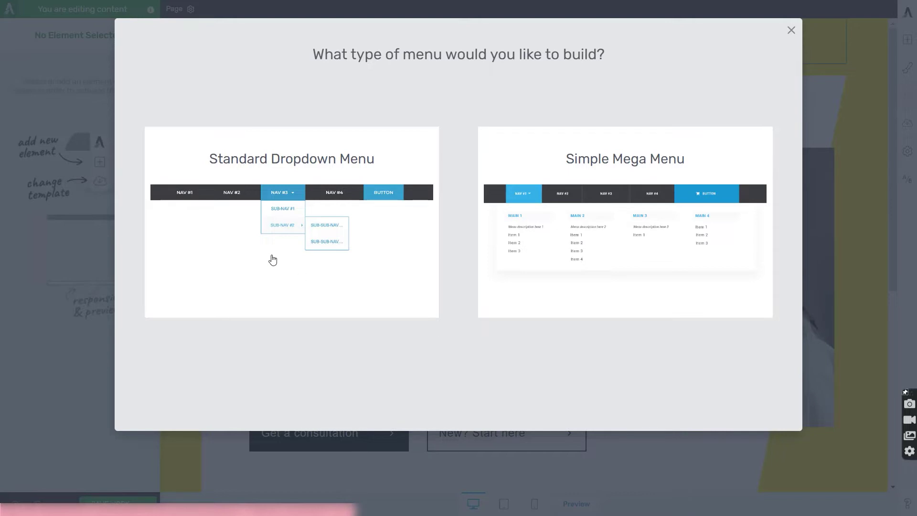
Build the menu as a Standard Dropdown Menu with a newly created custom menu as its source, and proceed to the templates.
click(300, 248)
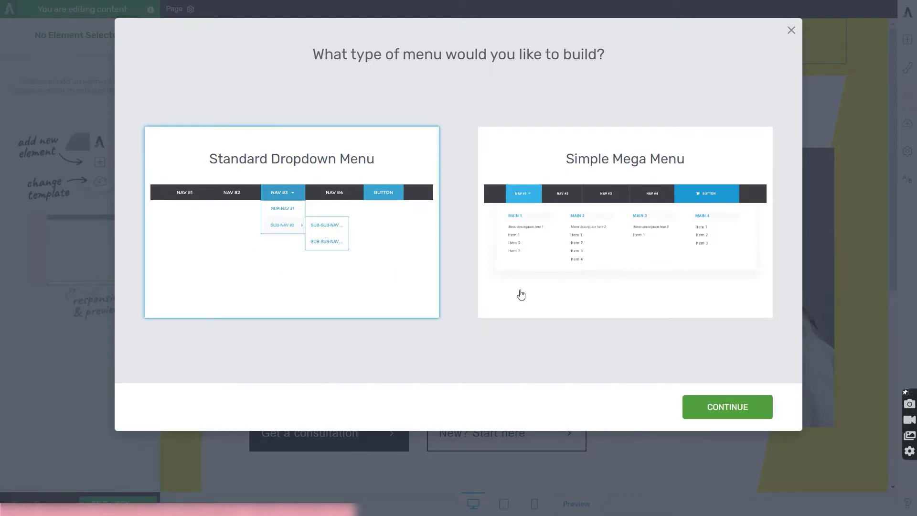
click(704, 410)
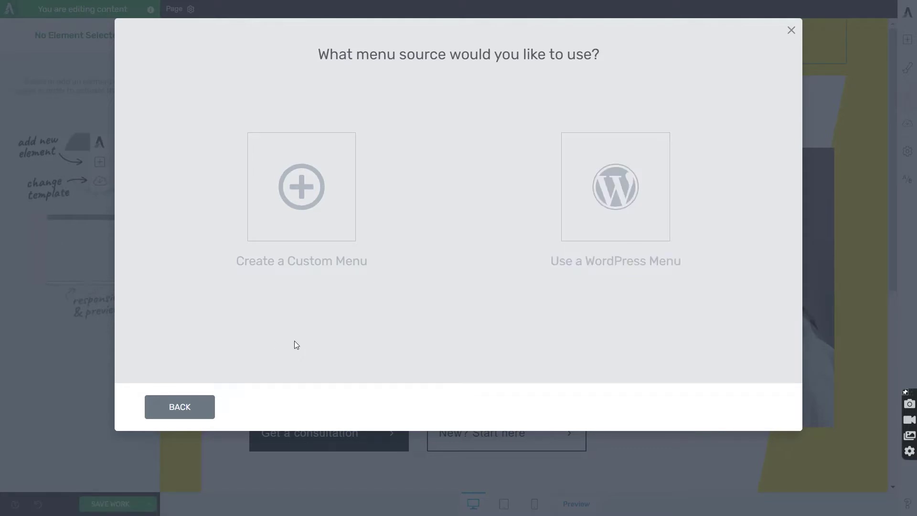
click(302, 233)
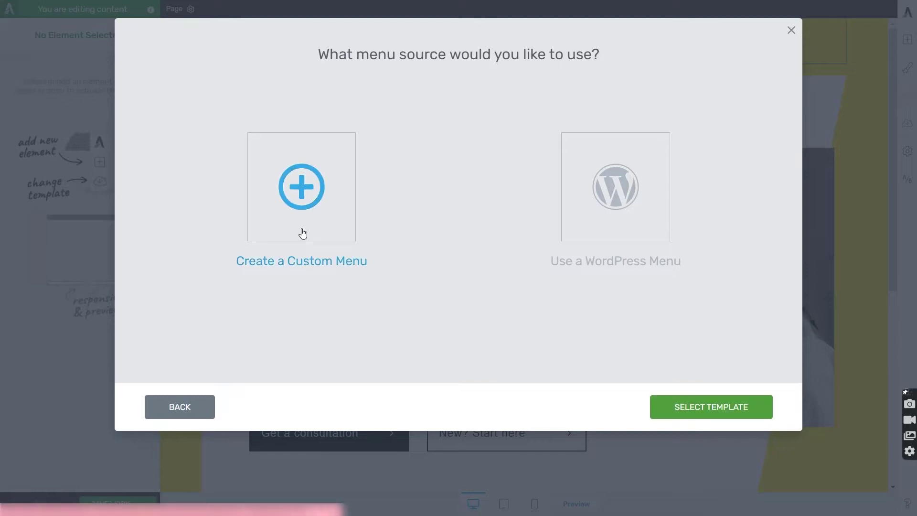
click(665, 405)
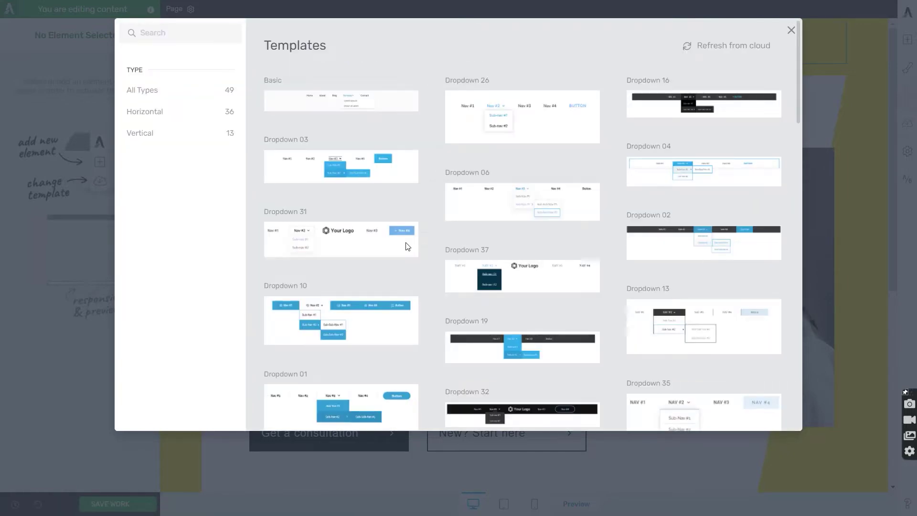
Compare the vertical and horizontal menu templates and apply the horizontal Basic template.
scroll(575, 233, down, 3)
scroll(487, 302, down, 10)
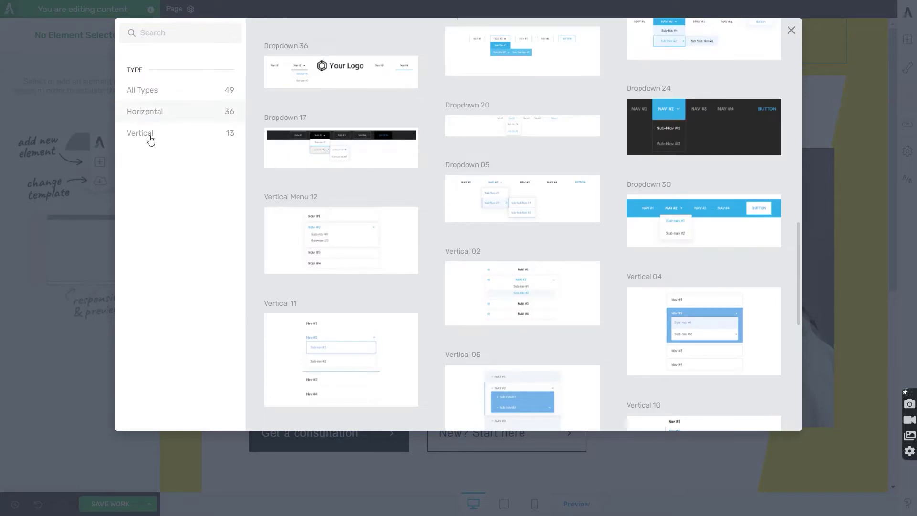
click(174, 110)
click(163, 137)
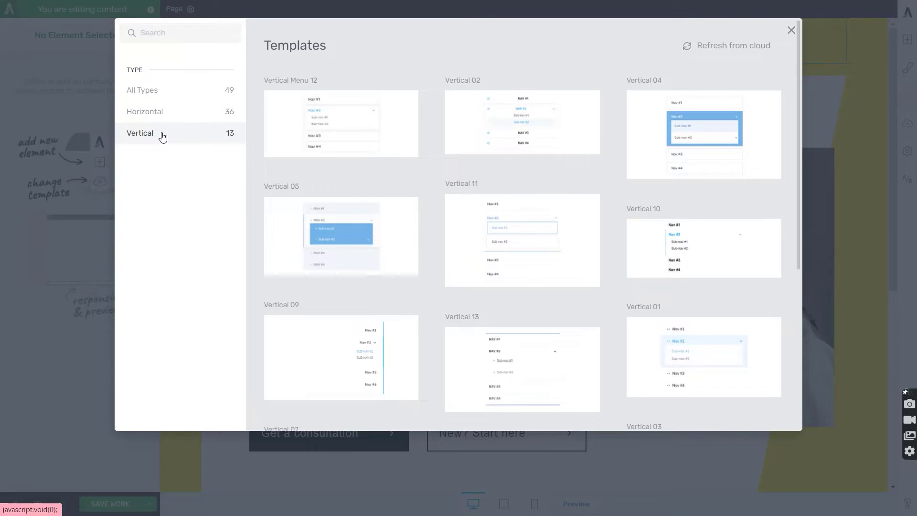
click(168, 121)
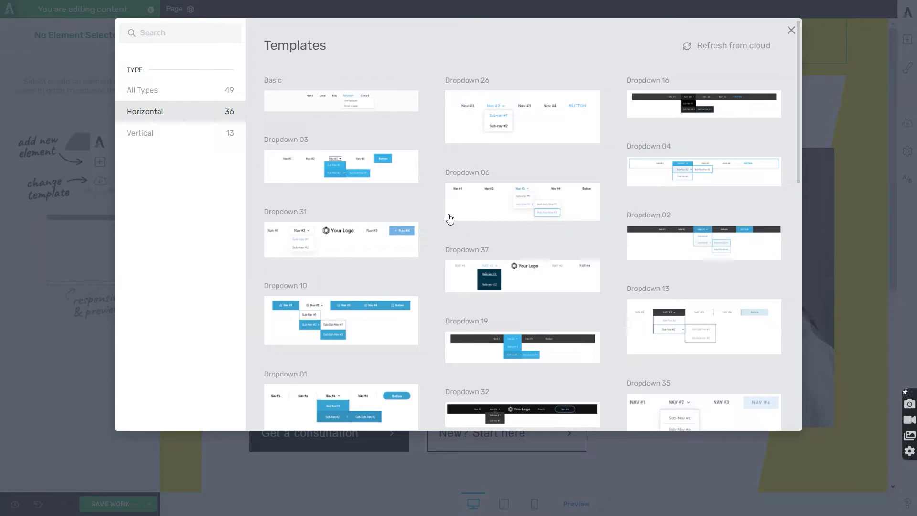
click(399, 110)
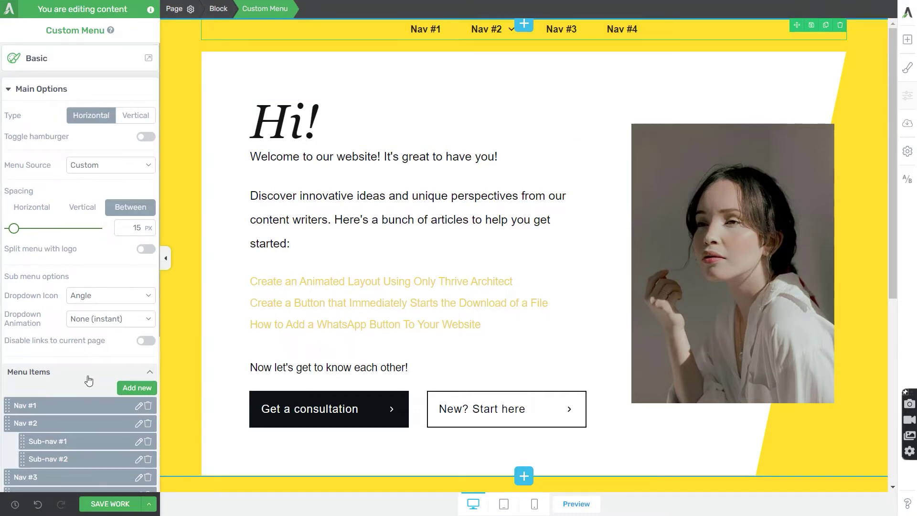
Switch the menu's template to Dropdown 03.
click(80, 69)
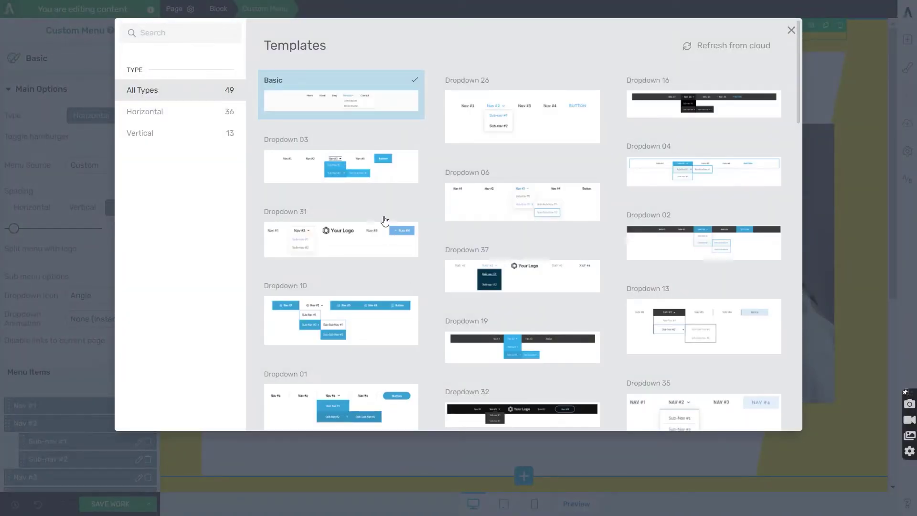
click(355, 170)
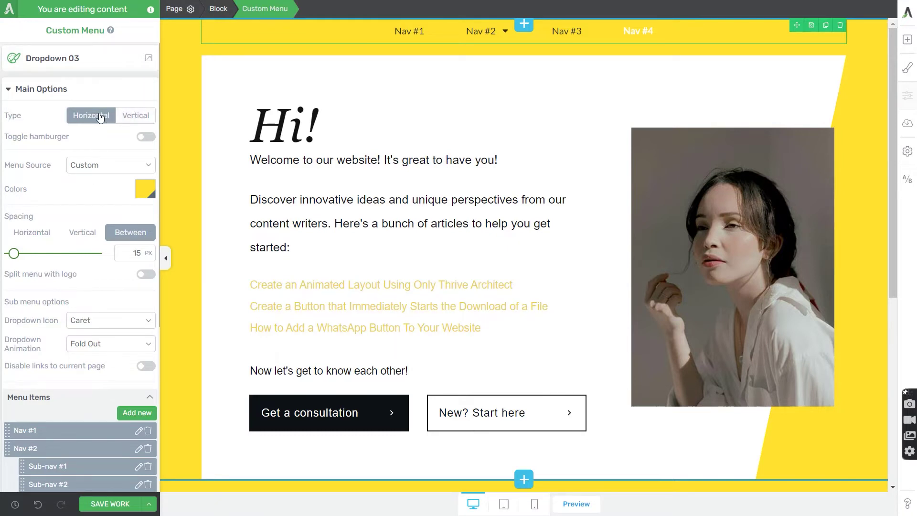
Try the Vertical menu type and return the menu to Horizontal.
click(134, 118)
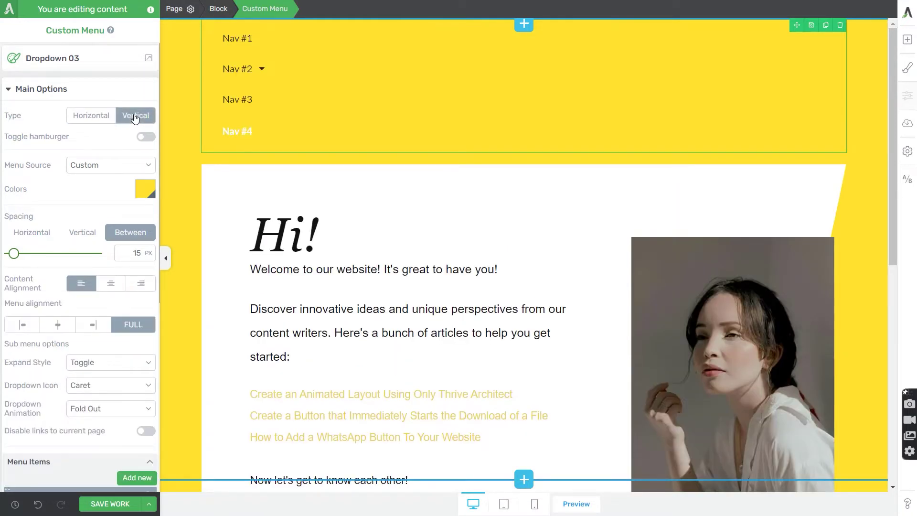
click(99, 121)
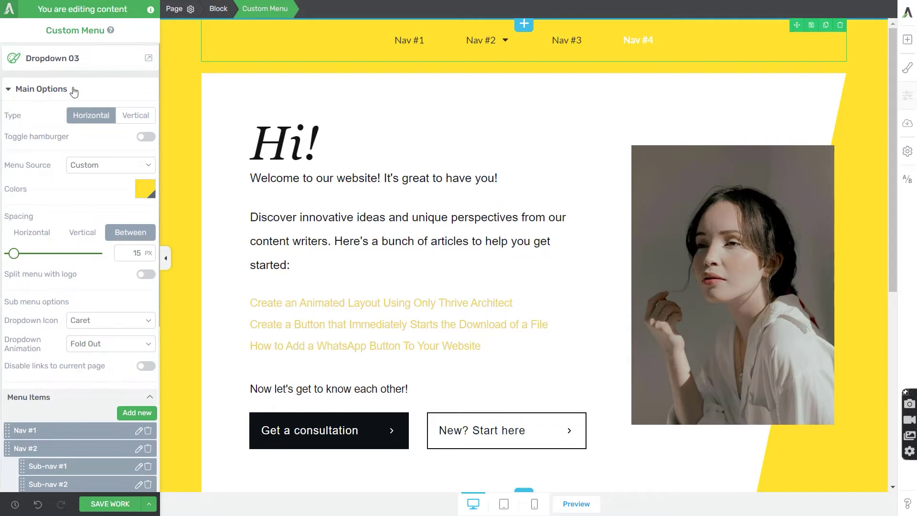
click(135, 116)
click(88, 120)
Turn on the hamburger toggle and try the Square, Circle and With Text menu icons.
click(145, 138)
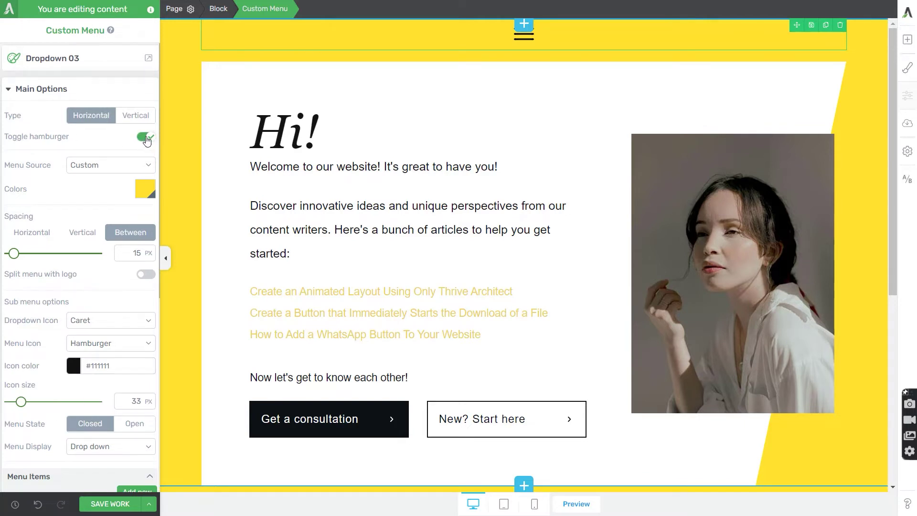
click(115, 345)
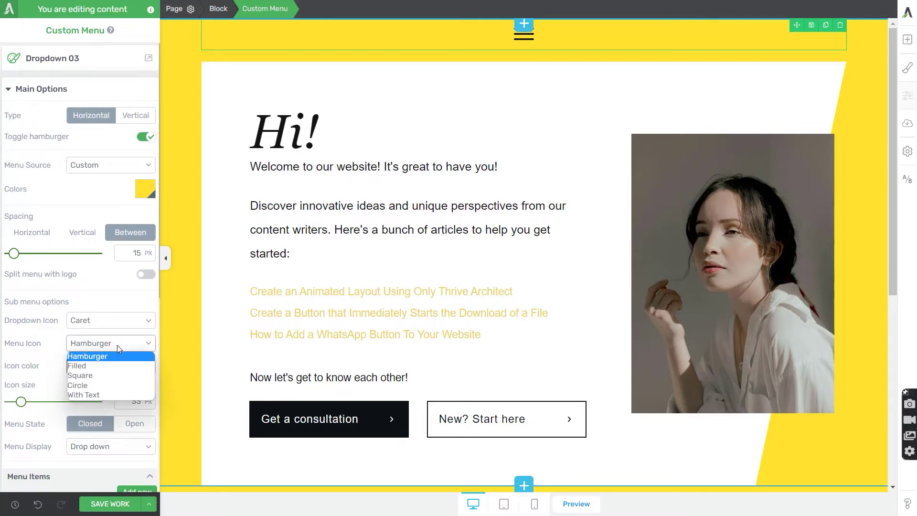
click(110, 375)
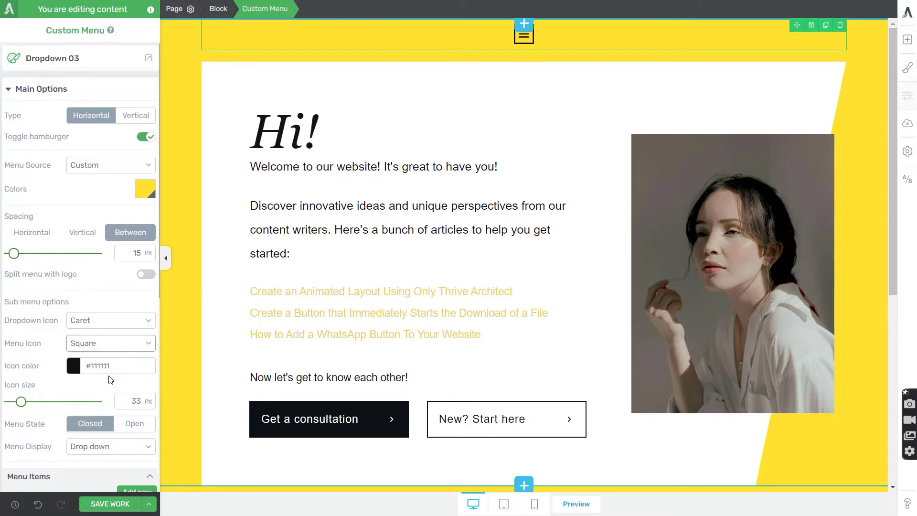
click(118, 346)
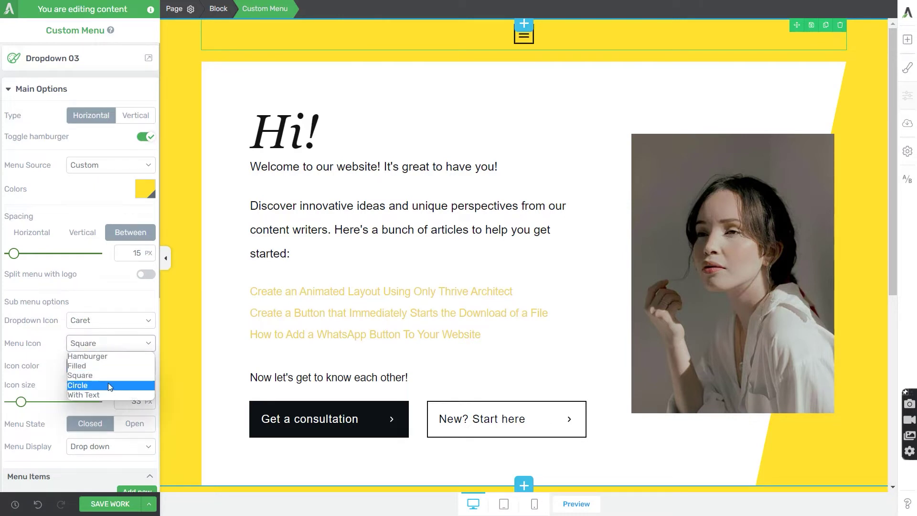
click(108, 384)
click(109, 347)
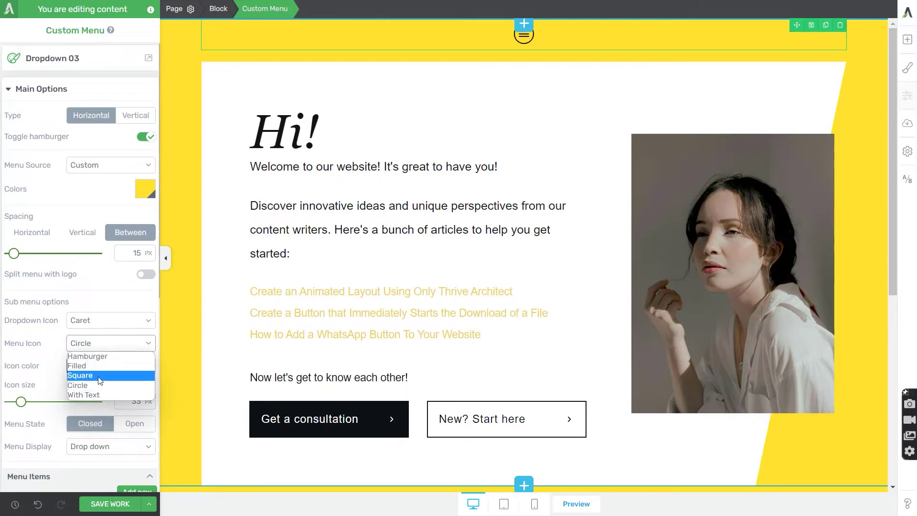
click(92, 394)
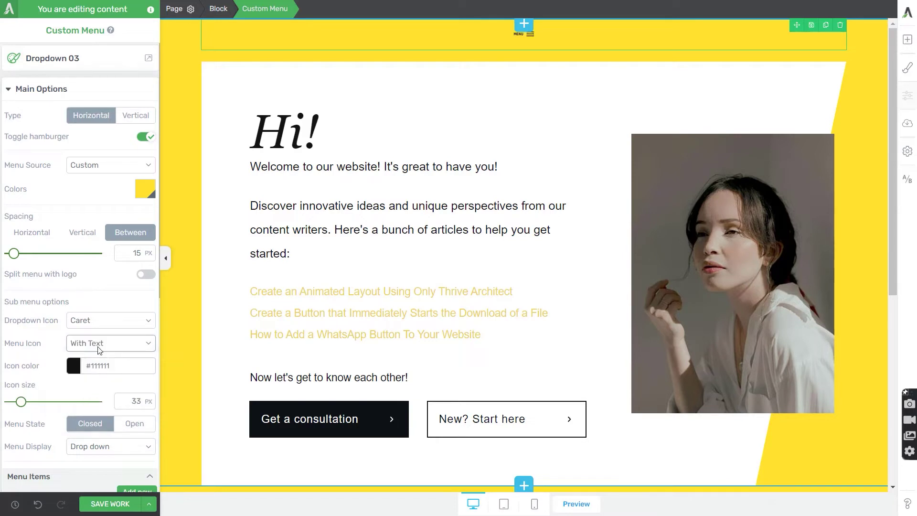
Set the custom menu's top margin to 25 px.
scroll(95, 334, down, 5)
scroll(91, 324, down, 2)
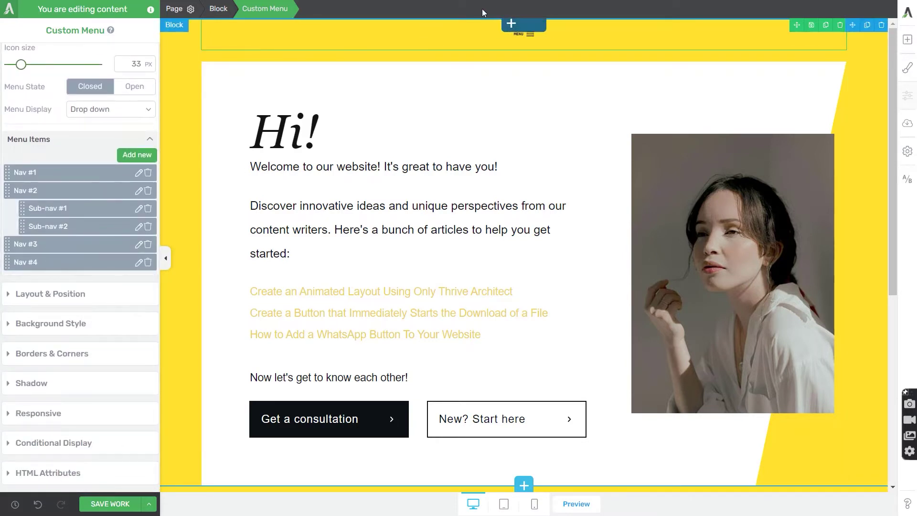
click(82, 295)
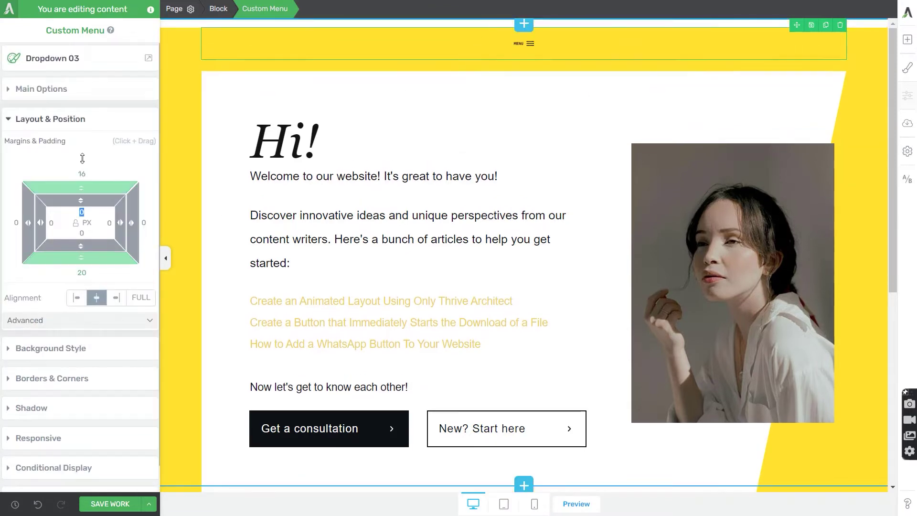
drag(81, 151, 80, 160)
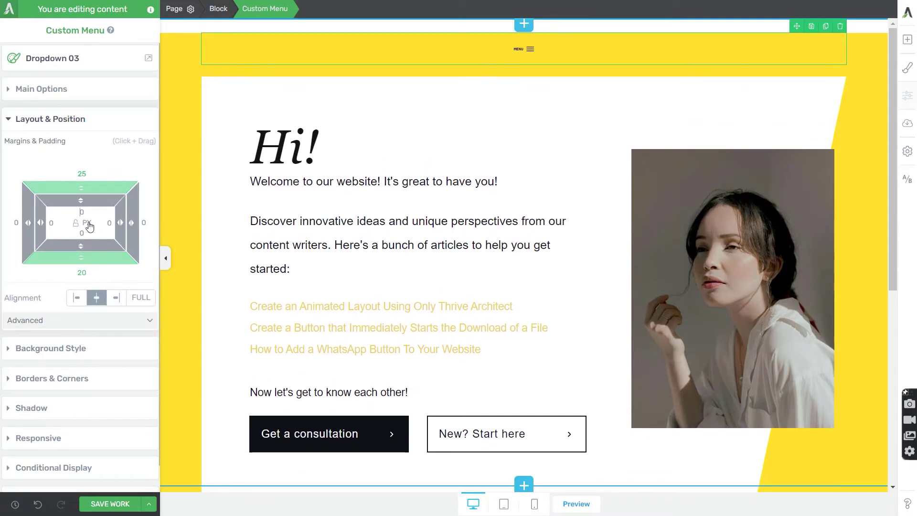
Set the menu icon to Hamburger and enlarge its icon size to 57 px, keeping the #111111 icon color.
click(76, 95)
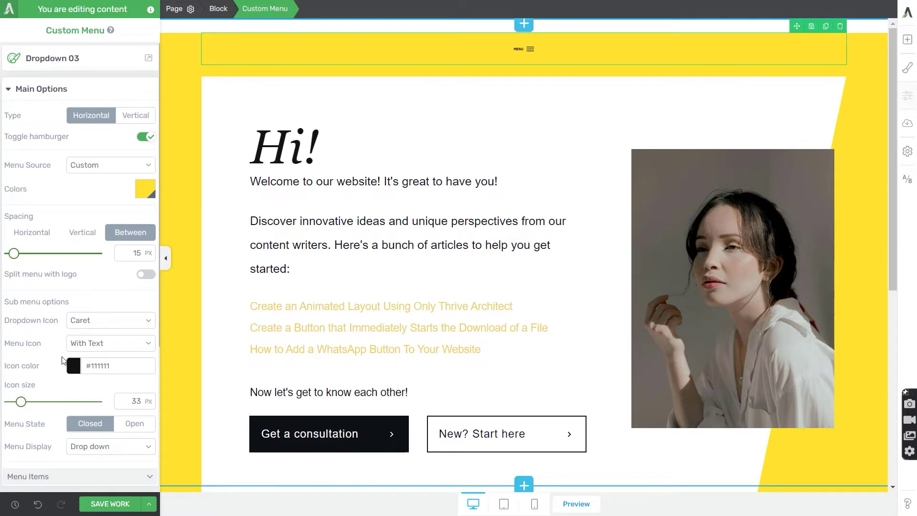
click(109, 344)
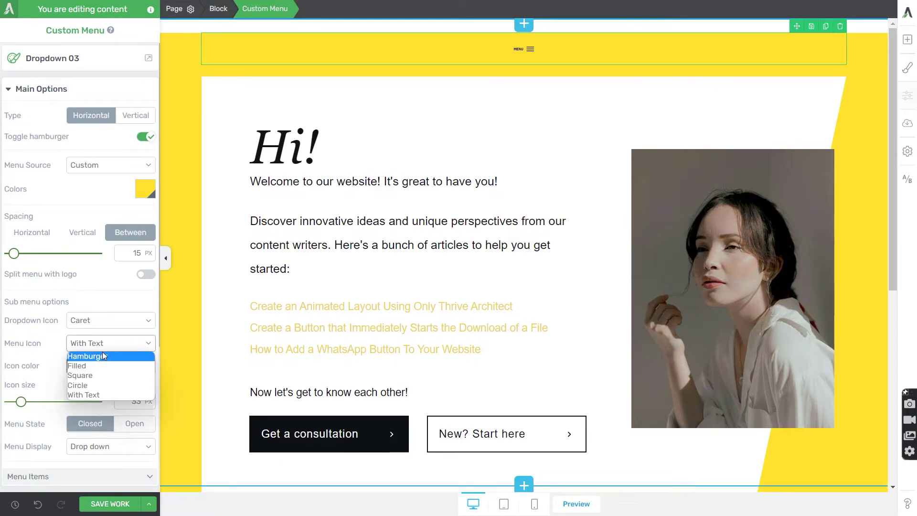
click(102, 352)
click(72, 367)
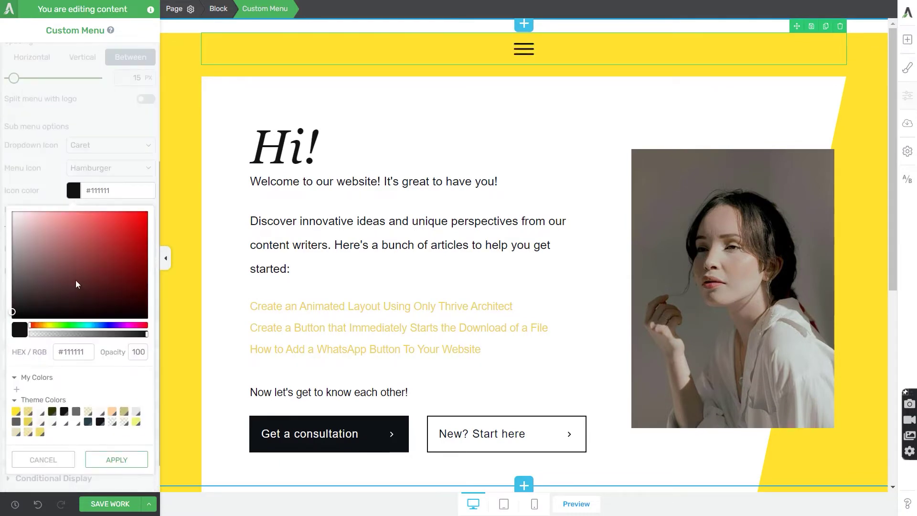
click(70, 193)
drag(24, 227, 33, 230)
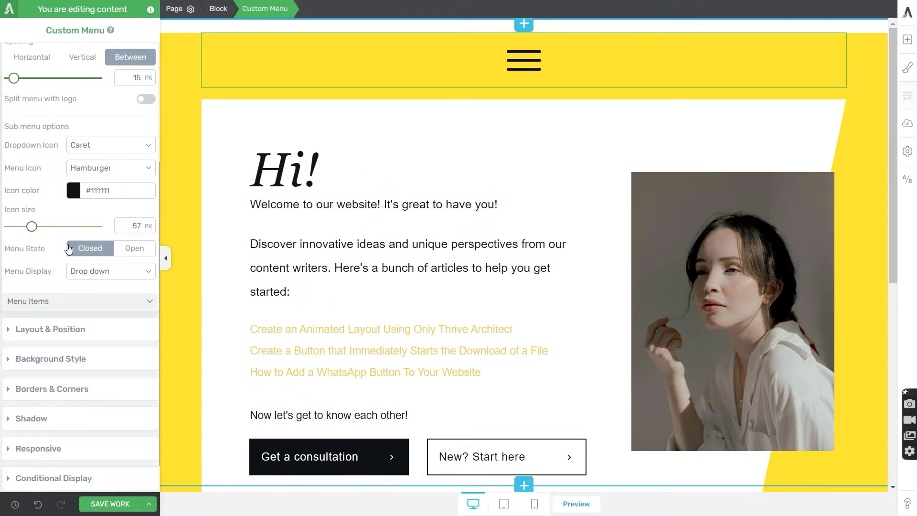
Try the Open menu state, return it to Closed, and turn off the hamburger toggle.
click(133, 248)
click(89, 253)
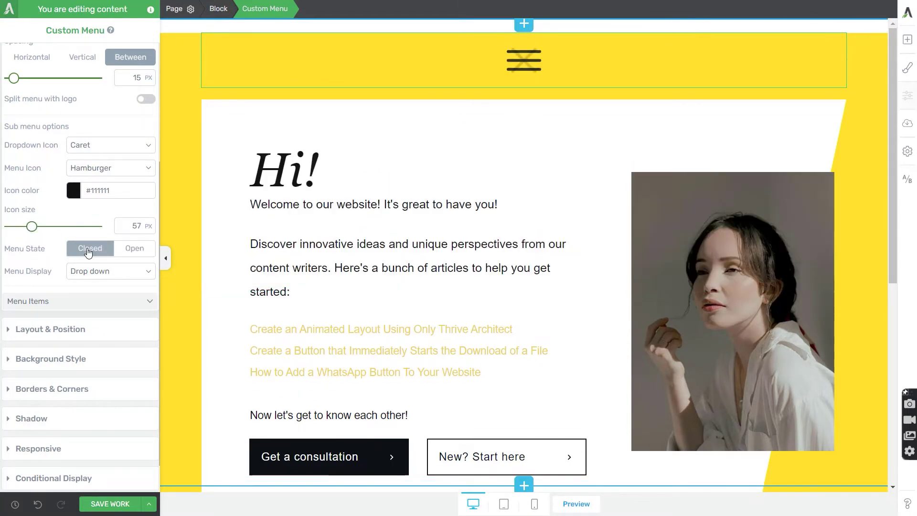
scroll(95, 215, up, 3)
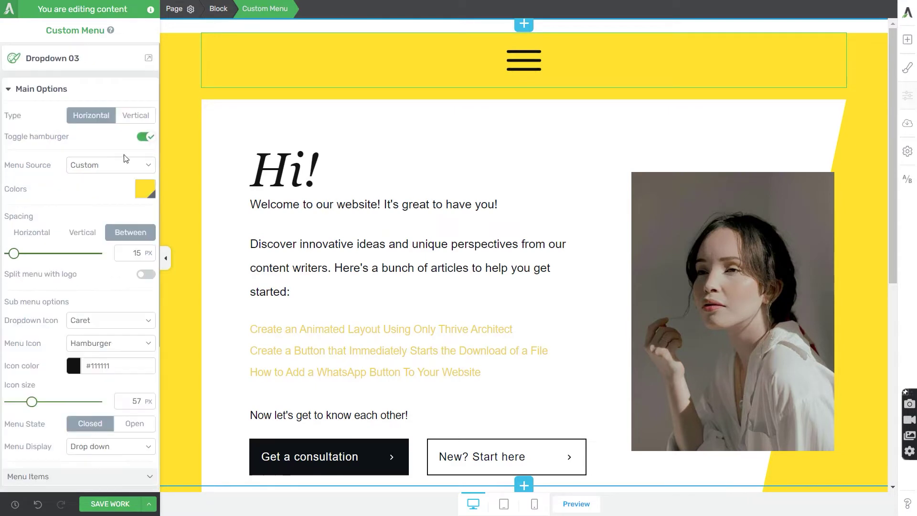
click(144, 138)
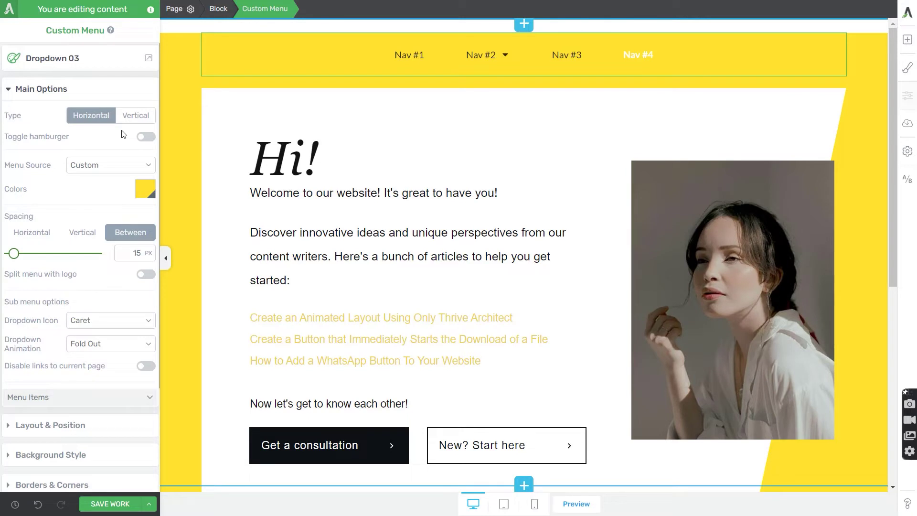
Try the WordPress menu named Menu as the menu source and return the source to Custom.
click(111, 168)
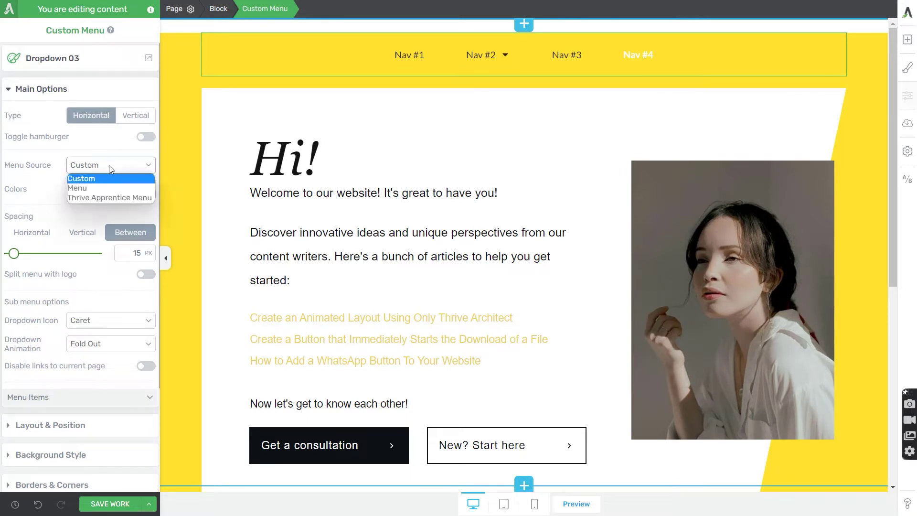
click(99, 191)
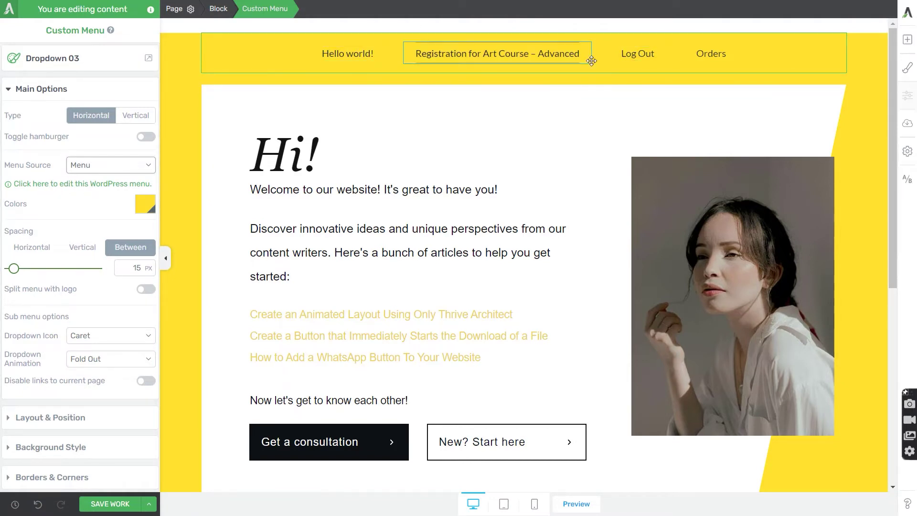
click(84, 230)
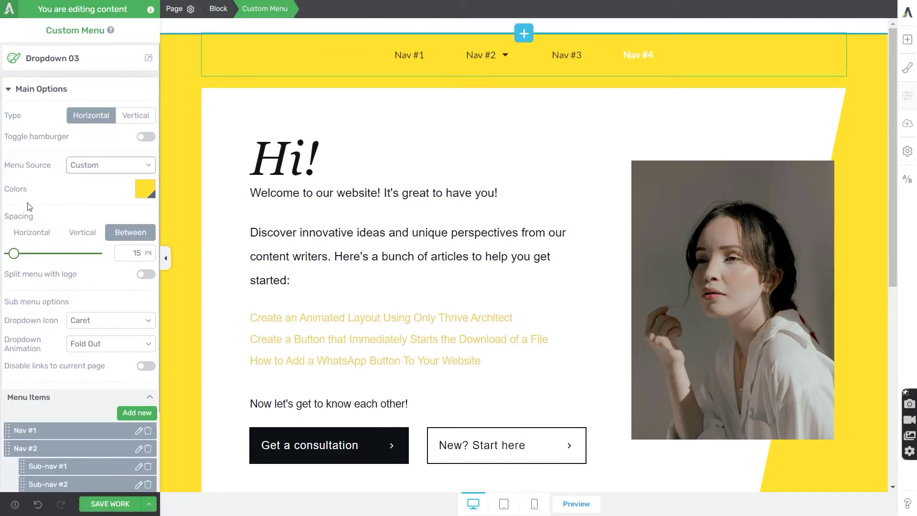
Check the menu's color choices without changing them, and set the spacing between menu items to 26 px.
click(140, 192)
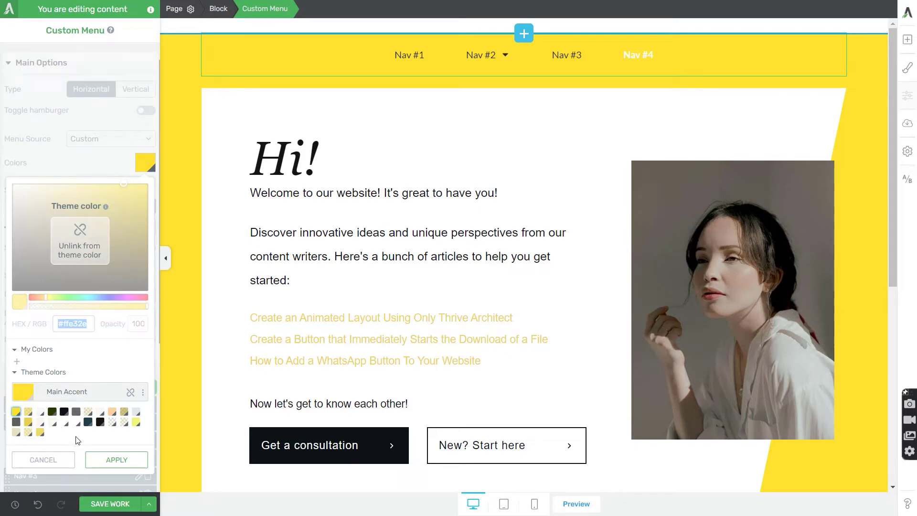
click(42, 459)
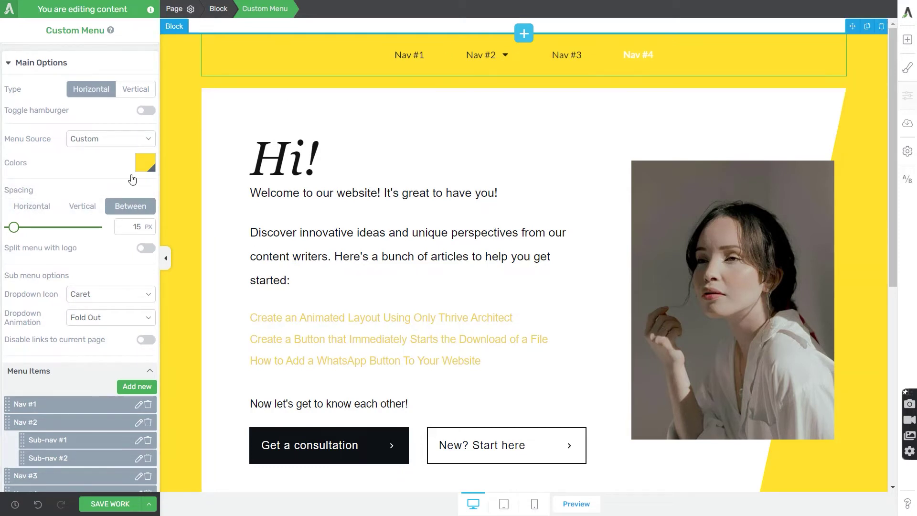
click(98, 213)
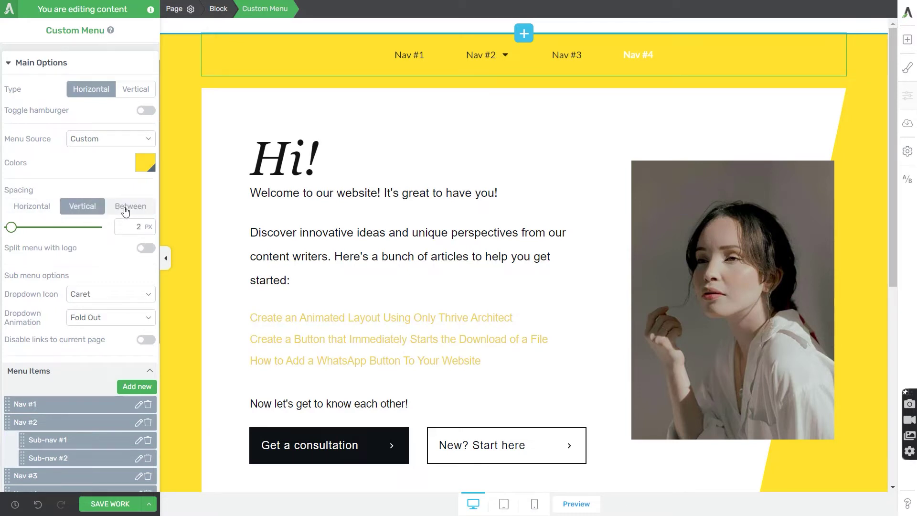
click(125, 211)
drag(14, 232, 19, 233)
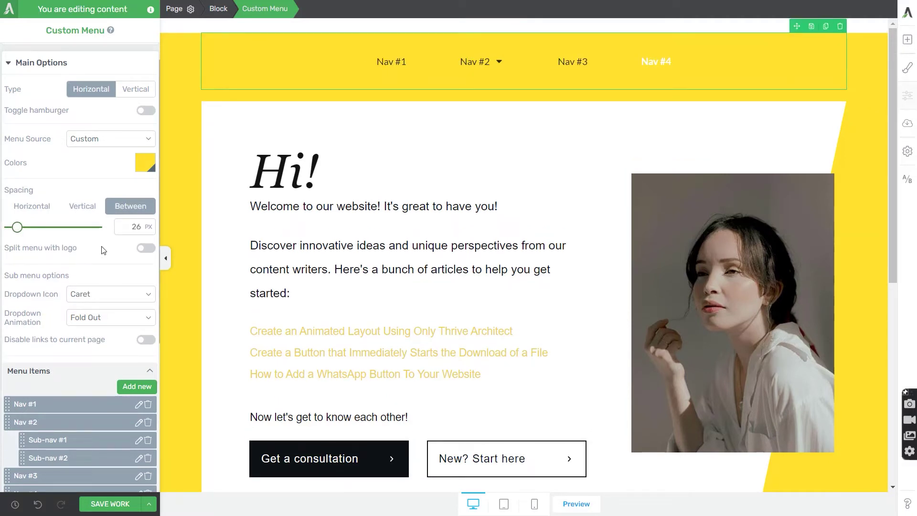
Split the menu with a logo, view the logo's options, and return to the custom menu's settings.
click(143, 247)
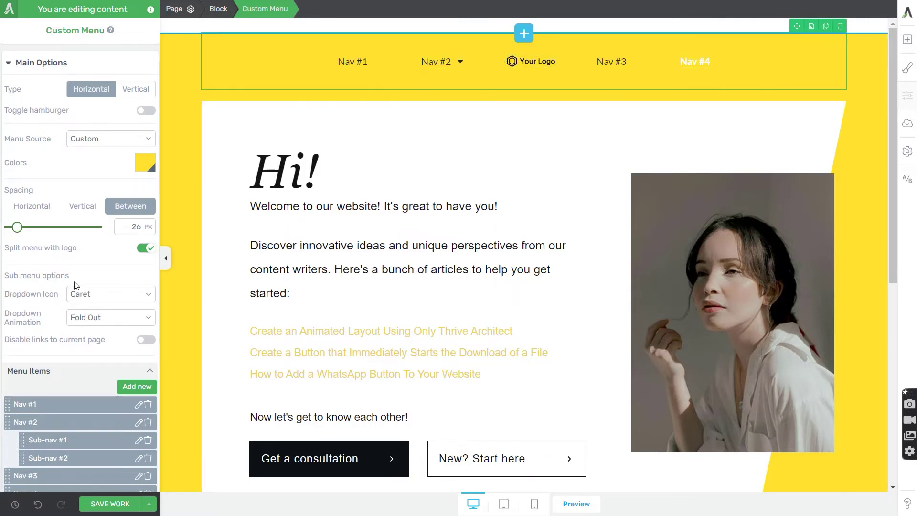
click(531, 61)
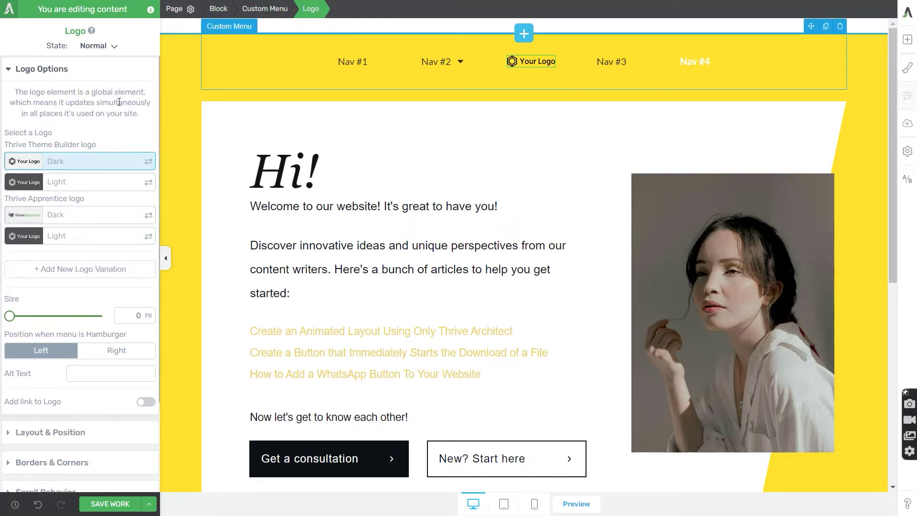
click(265, 12)
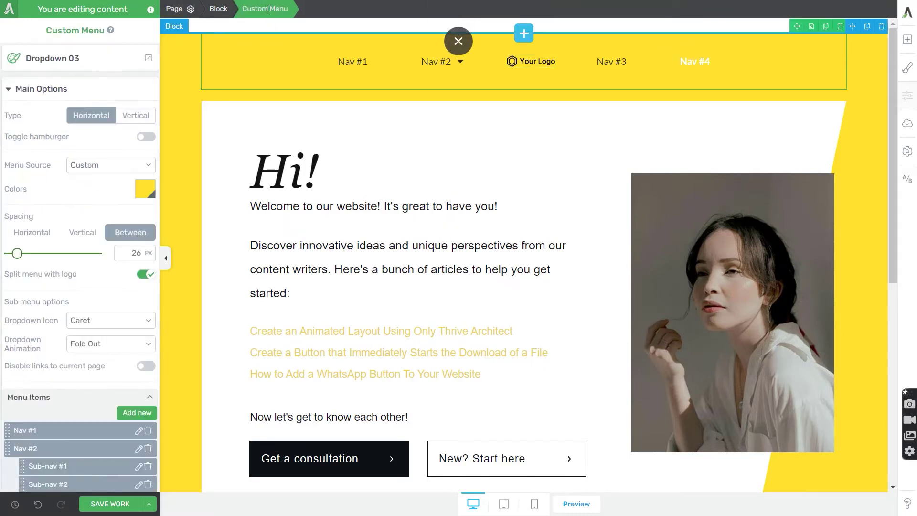
Try the Angle and Caret dropdown icons for the submenu and set the icon to Chevron.
scroll(91, 301, down, 1)
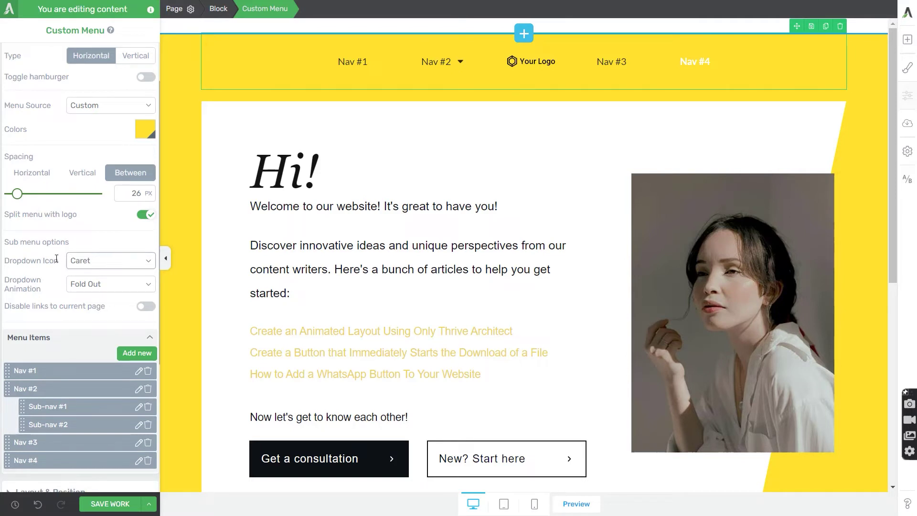
mouse_move(458, 64)
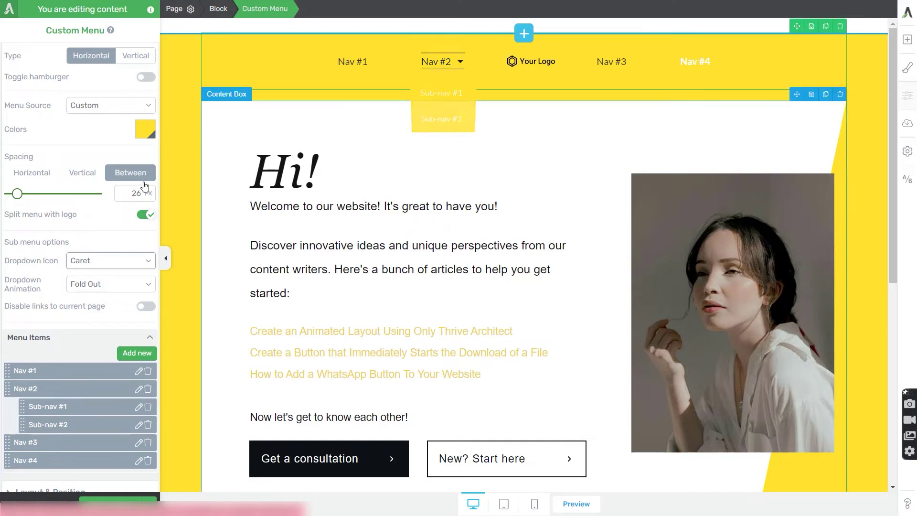
click(111, 260)
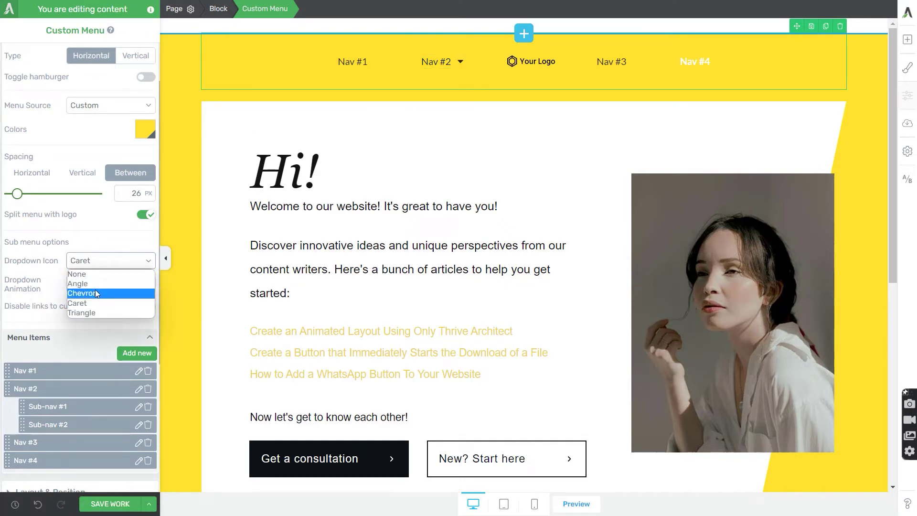
click(94, 313)
click(114, 261)
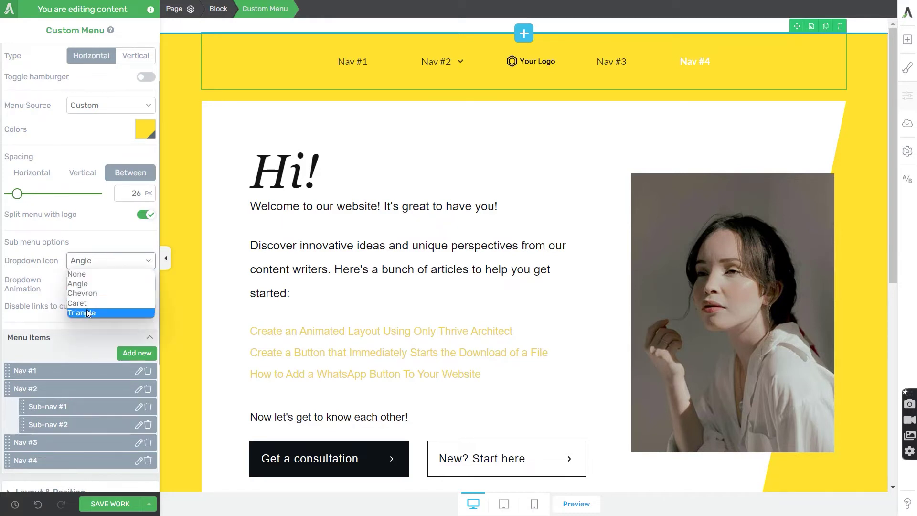
click(94, 304)
click(100, 261)
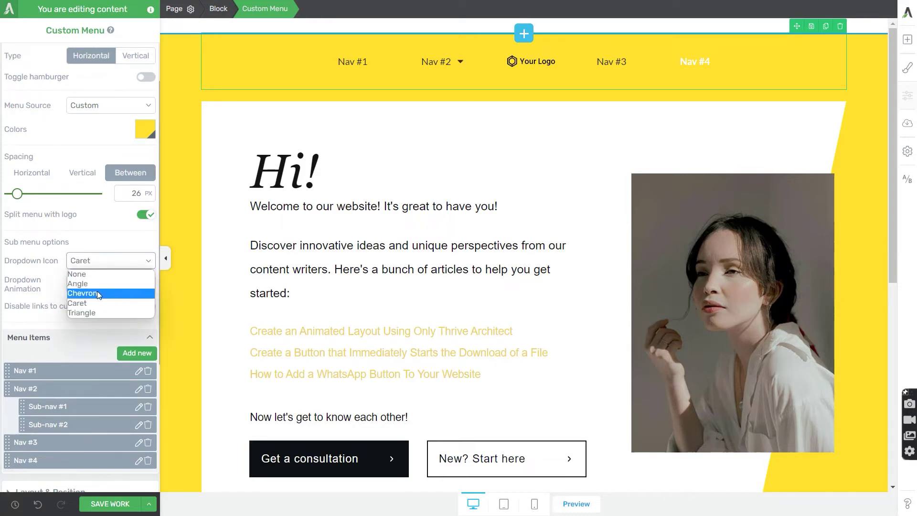
click(97, 292)
Set the dropdown animation to Fade In and Out and turn on Disable links to current page.
click(101, 286)
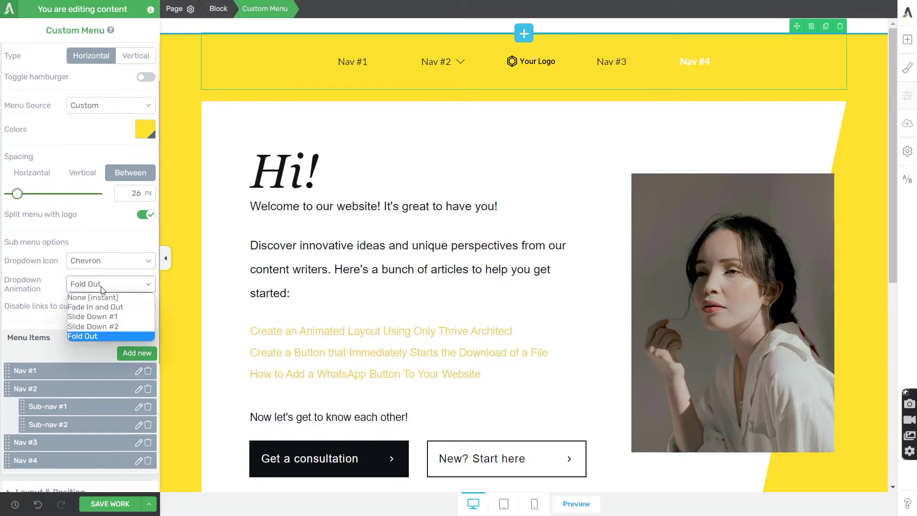
click(84, 317)
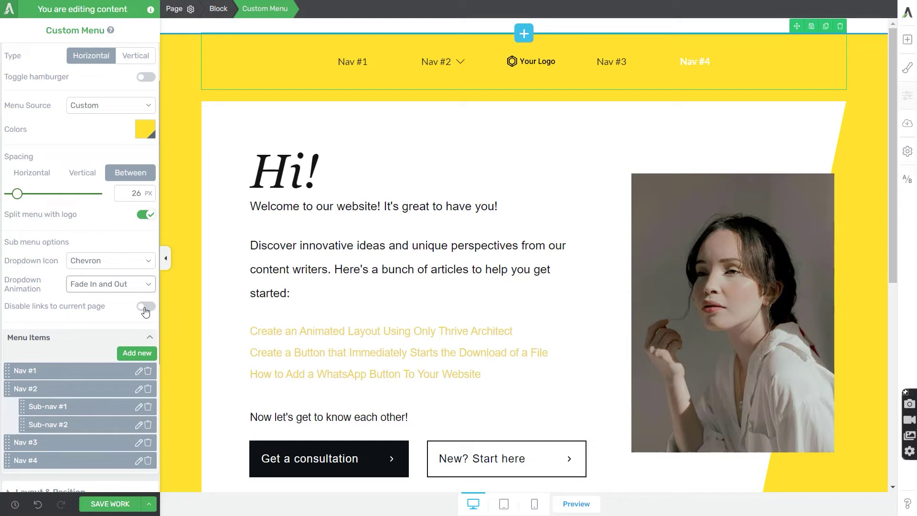
click(146, 306)
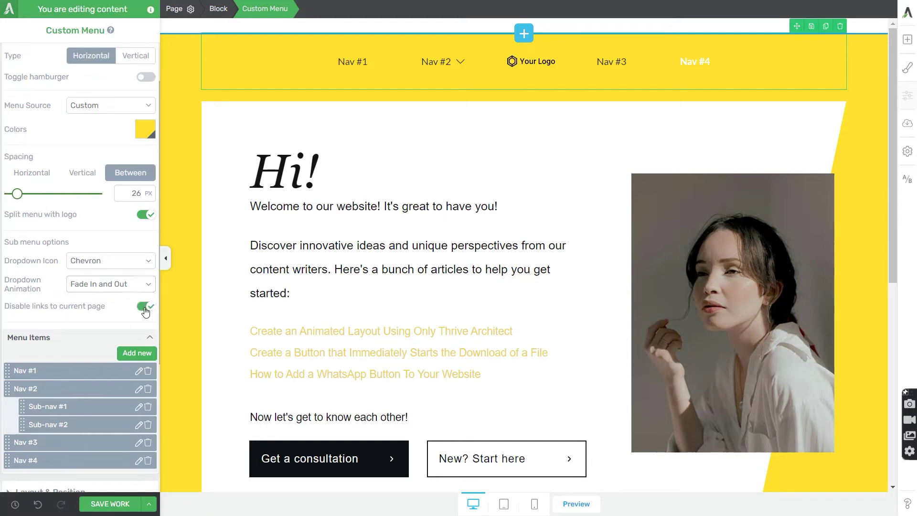
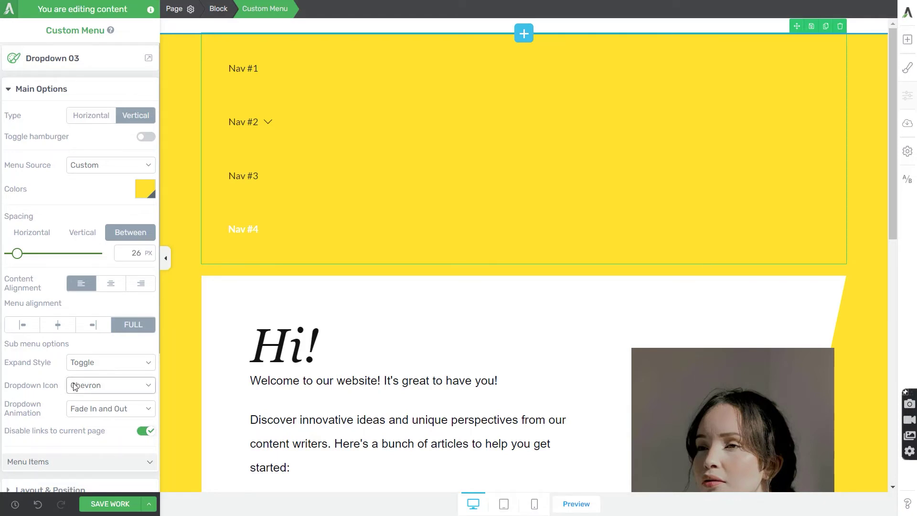
Try the vertical menu's alignment options and set both the content alignment and the menu alignment to right.
click(22, 324)
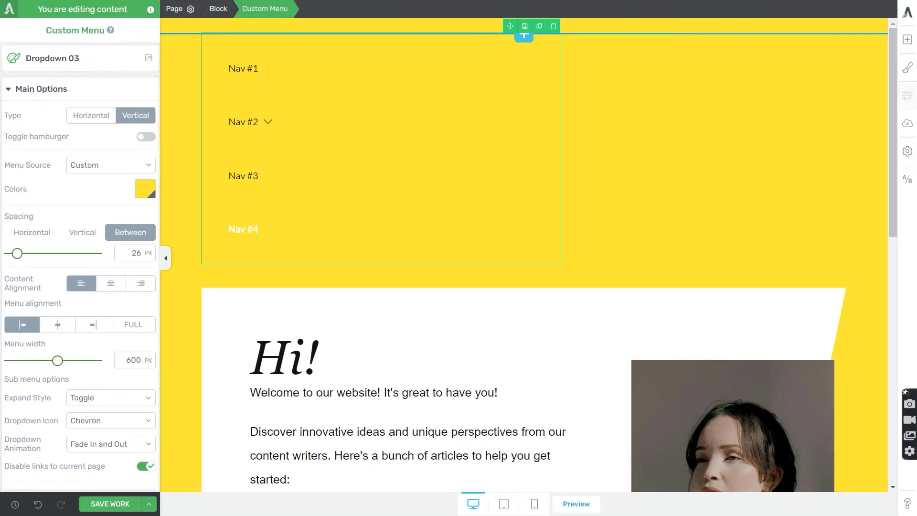
click(108, 284)
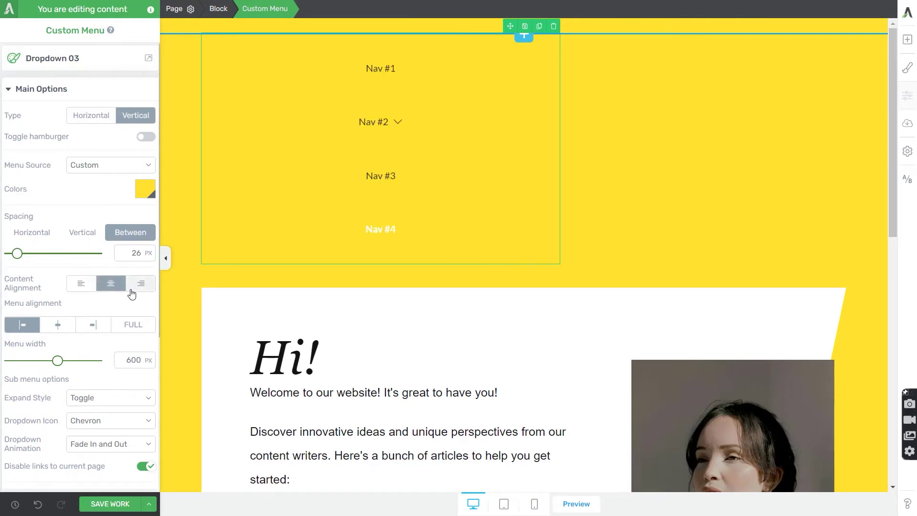
click(132, 288)
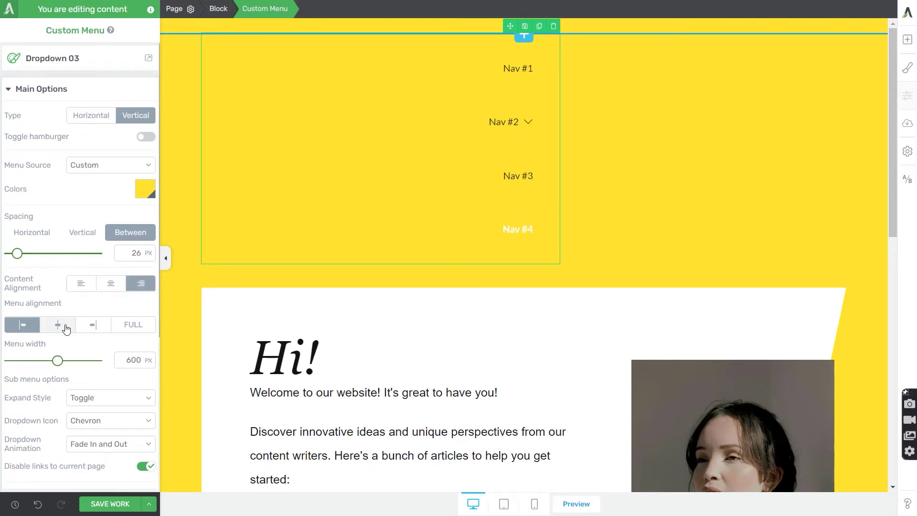
click(63, 326)
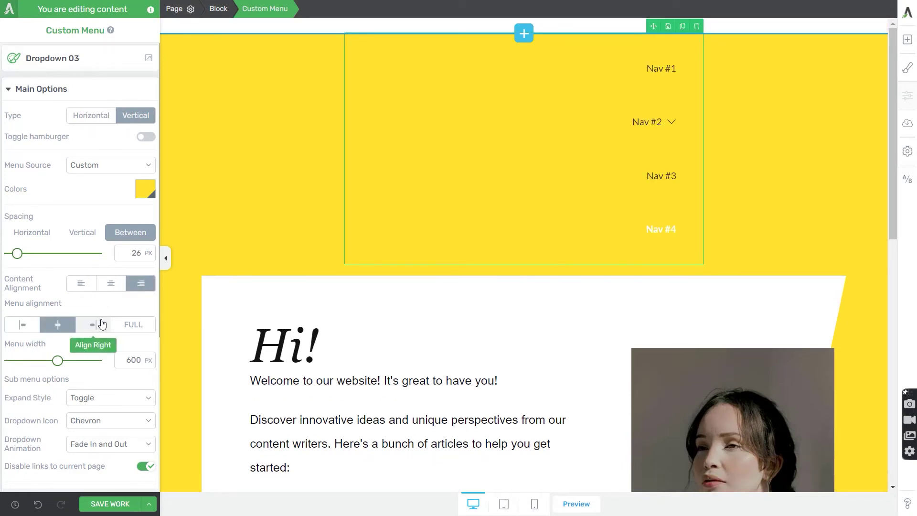
click(97, 329)
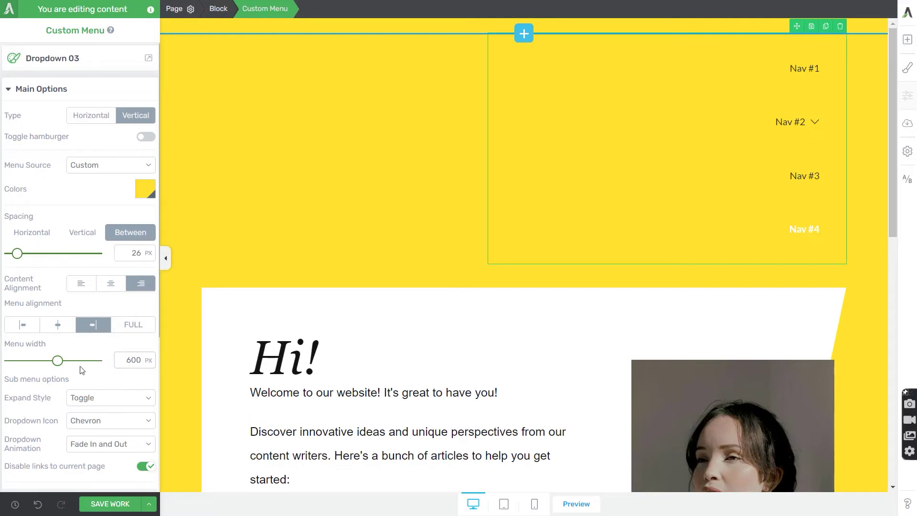
Set the menu width to 520 px and view the Expand Style options, keeping Toggle.
drag(58, 365, 59, 365)
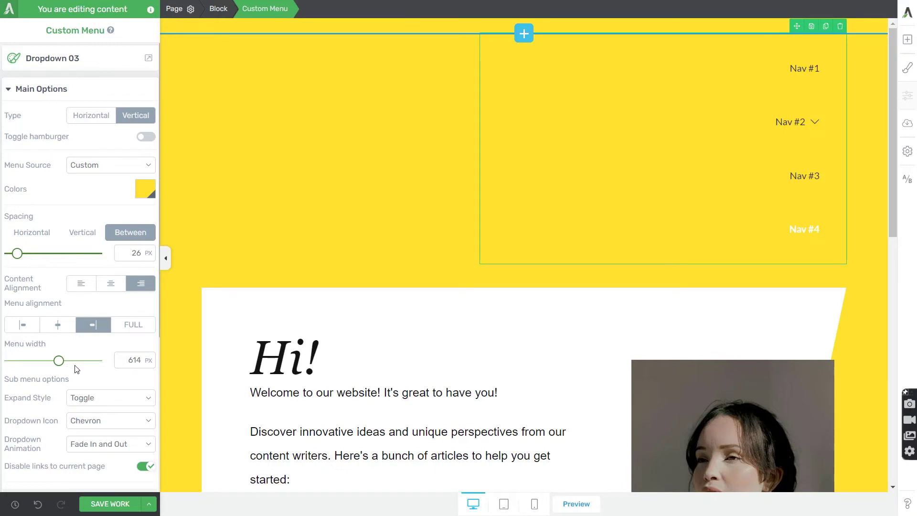
scroll(13, 353, down, 1)
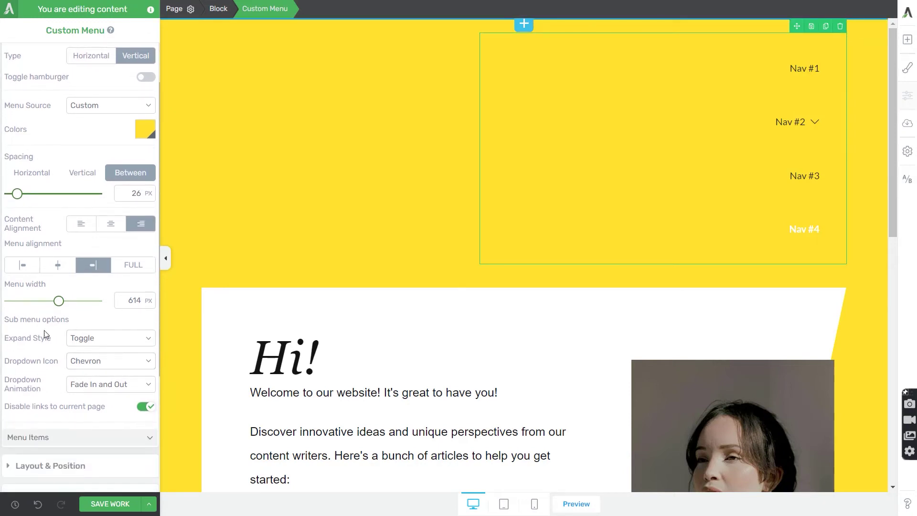
scroll(48, 356, down, 1)
click(81, 286)
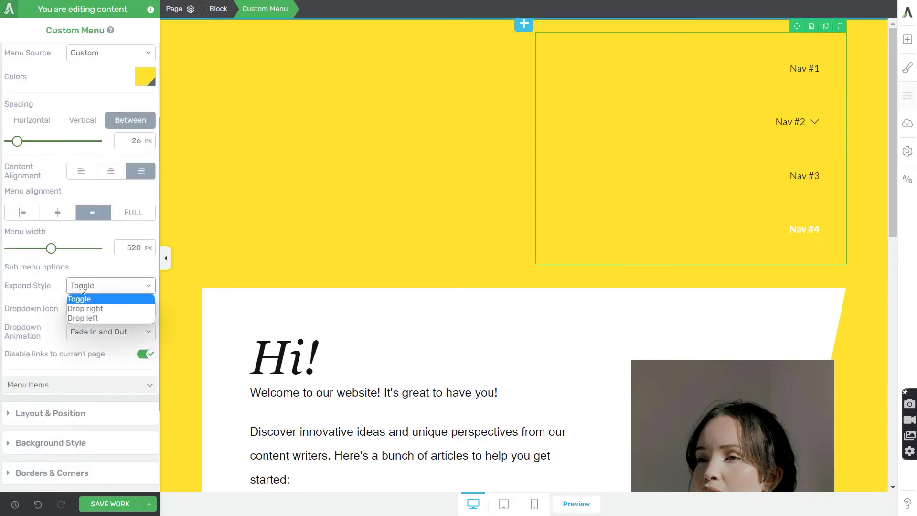
click(56, 291)
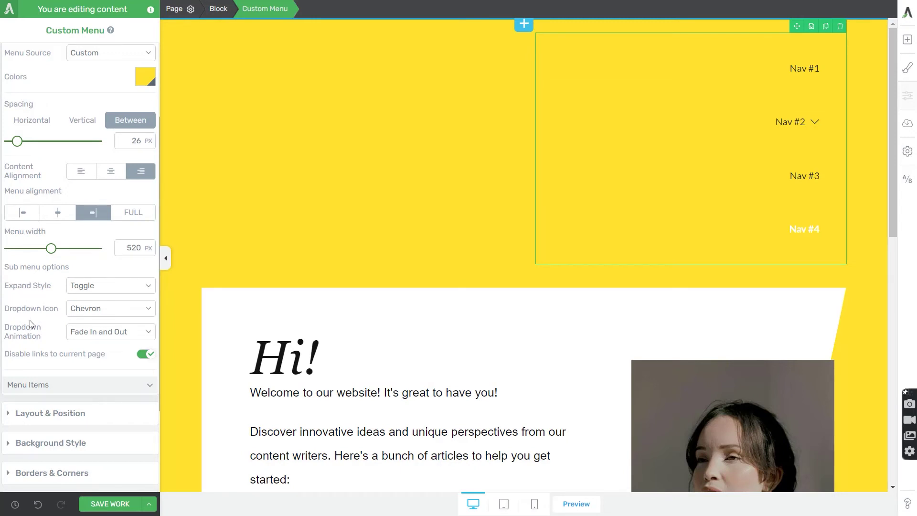
Expand the custom menu's item list and add a new menu item to it.
scroll(30, 325, up, 3)
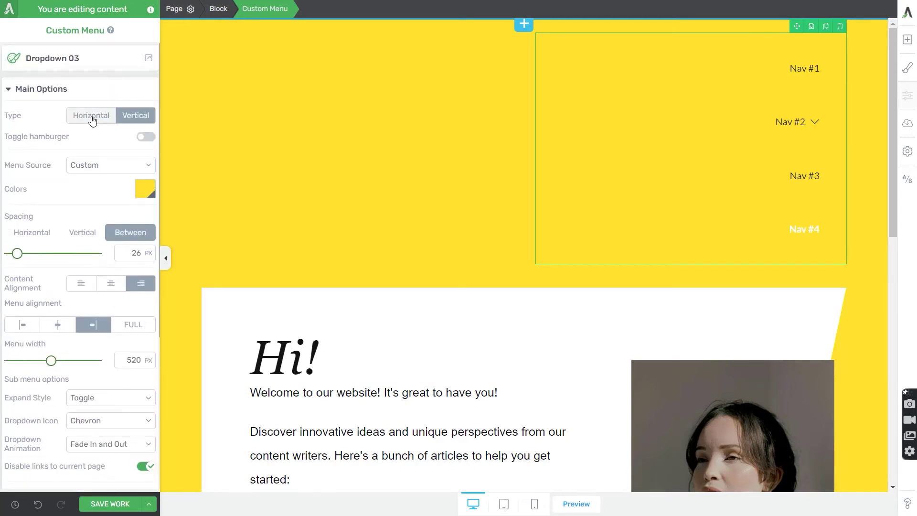
scroll(61, 286, down, 4)
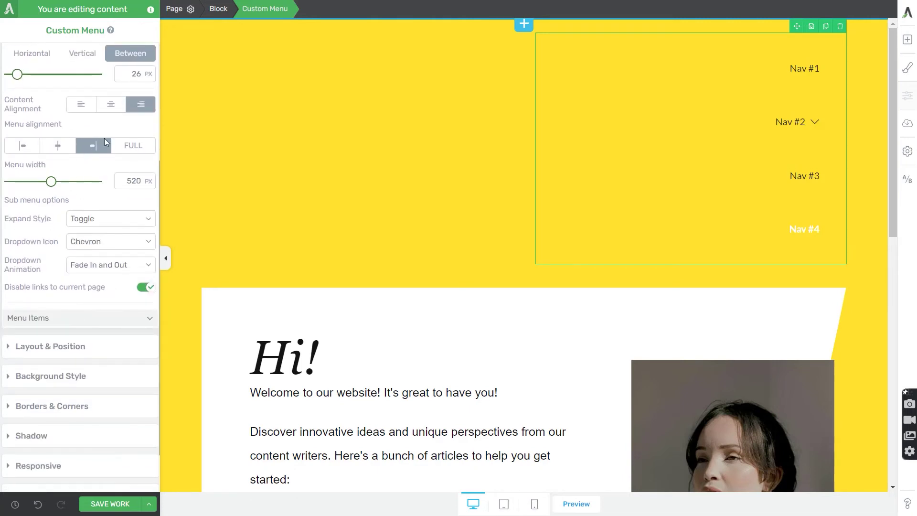
click(142, 321)
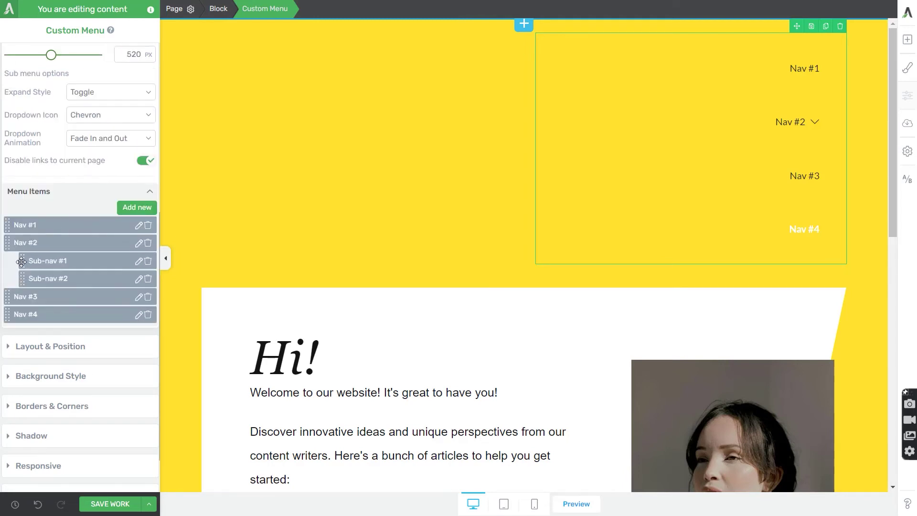
click(138, 208)
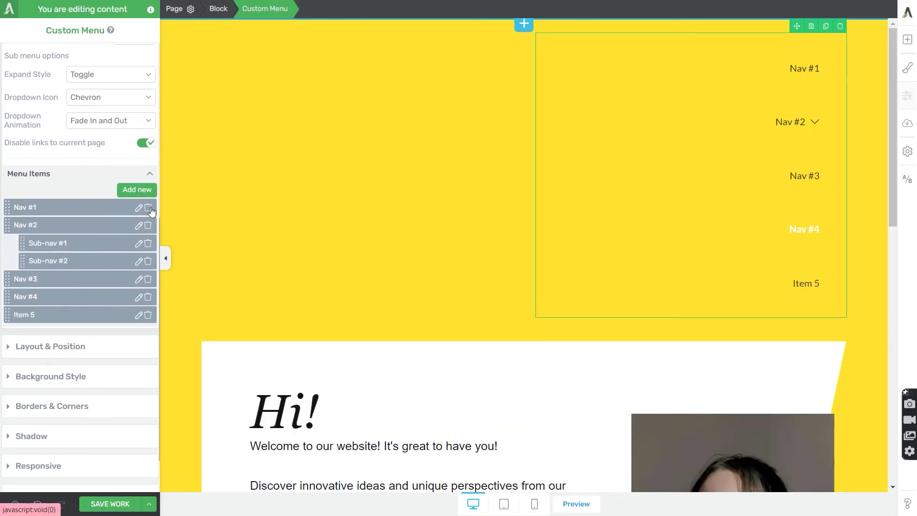
Rename the Nav #1 item as Homepage and link it to the site's homepage, opening in a new tab.
click(138, 207)
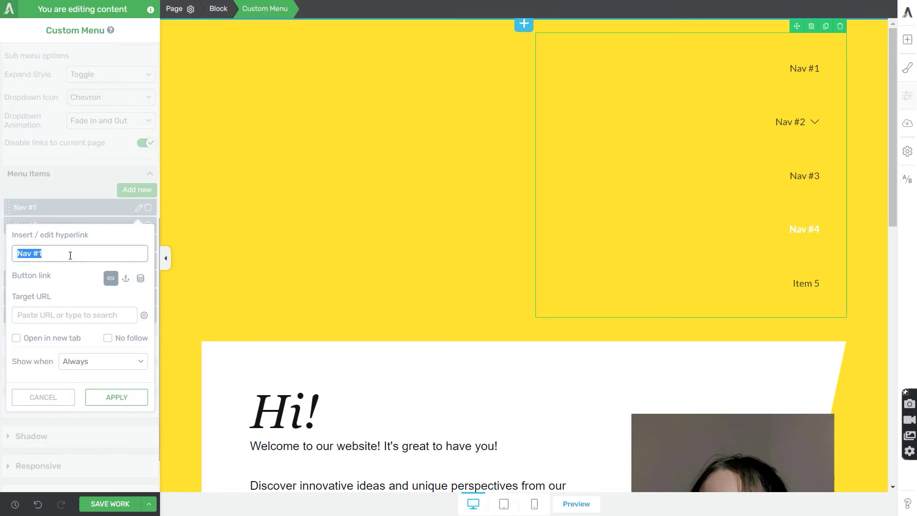
text(Homepage)
click(144, 315)
click(123, 314)
text(ho)
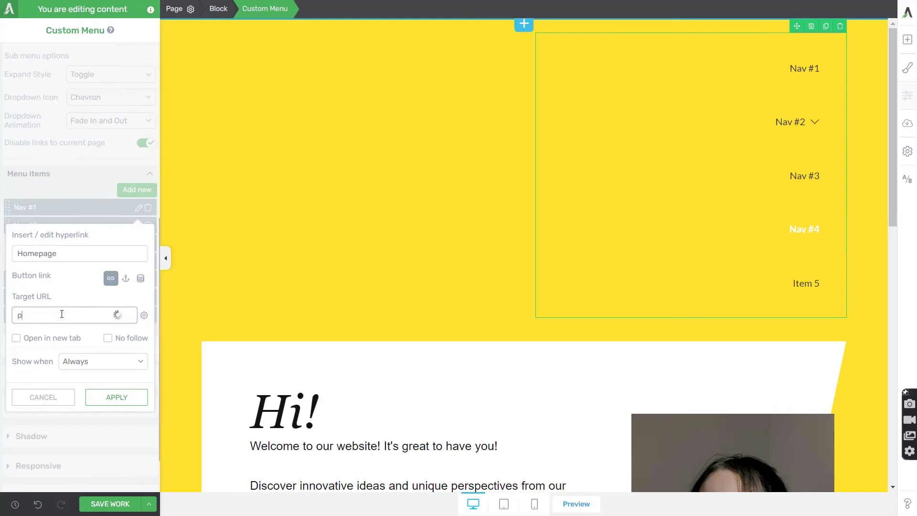
key(BackSpace)
key(BackSpace)
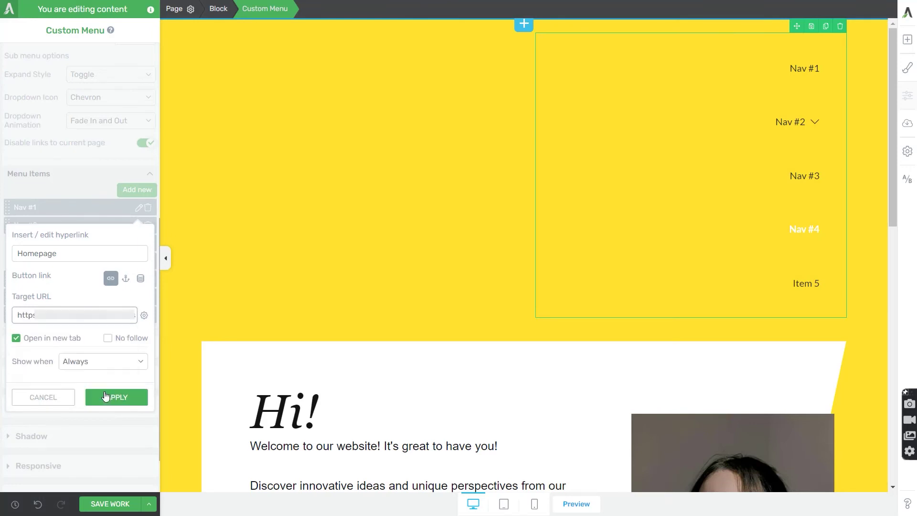
click(117, 397)
Rename the Nav #2 item as Blog and link it to the site's blog page, opening in a new tab.
click(139, 225)
text(Blog)
click(63, 329)
text(blog)
click(24, 353)
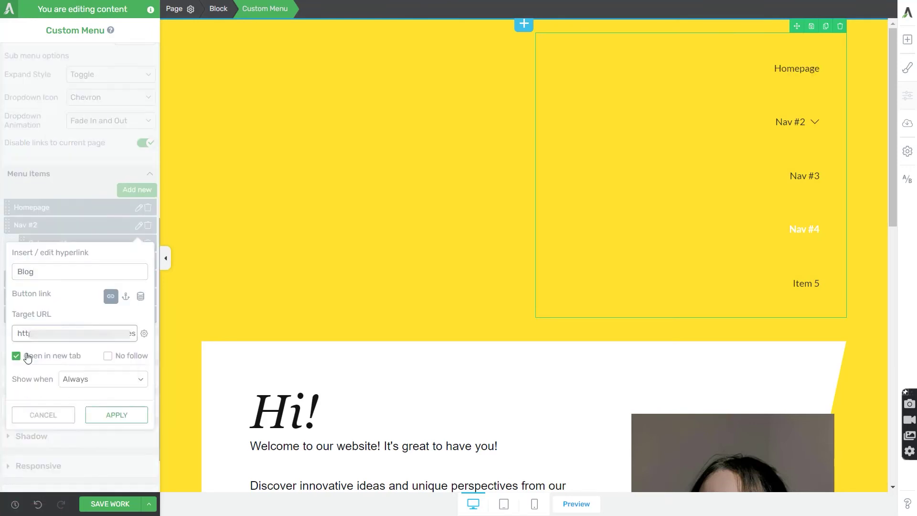
click(116, 414)
Rename the Nav #4 item as My Profile and the Nav #3 item as Shop.
click(137, 297)
text(My Profile)
click(117, 459)
click(139, 252)
text(Shop)
click(117, 441)
Rename the Item 5 menu item as Contact Us.
click(138, 287)
text(Contact Us)
click(120, 469)
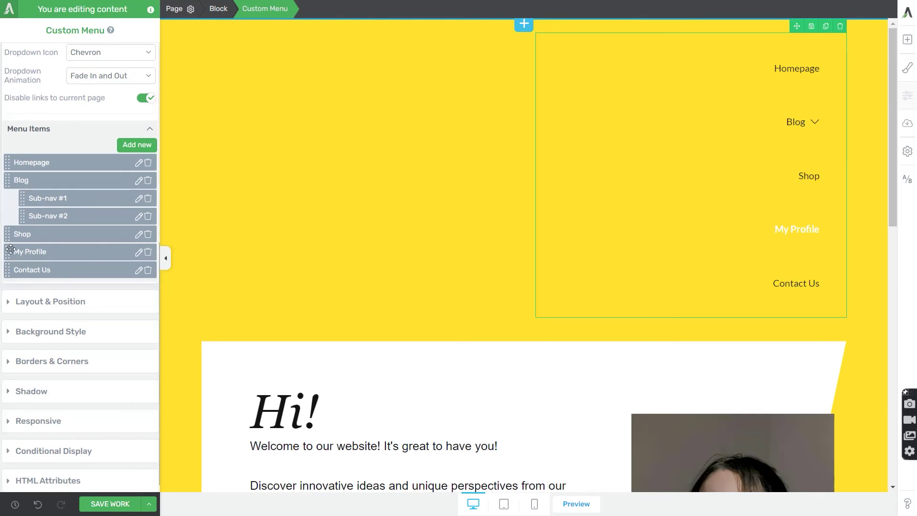
Examine the Show when choices in the My Profile item's hyperlink settings, keeping Always.
click(57, 256)
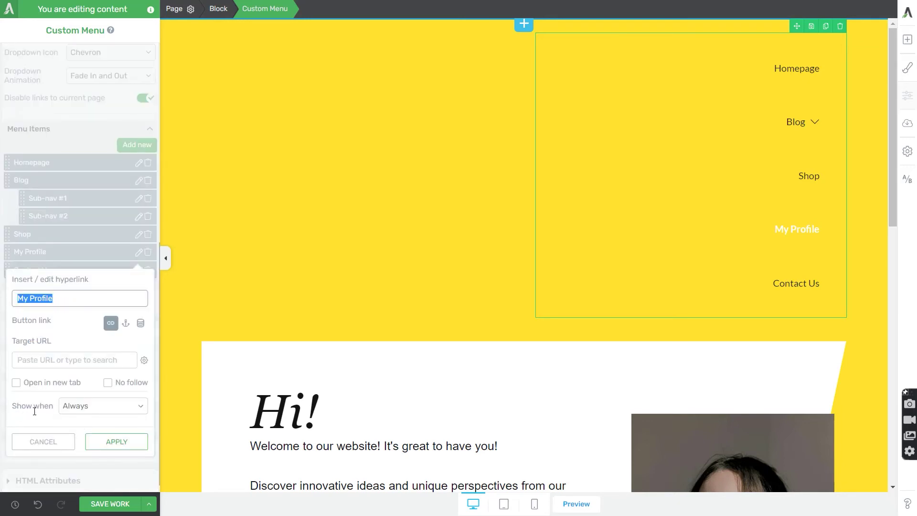
click(113, 410)
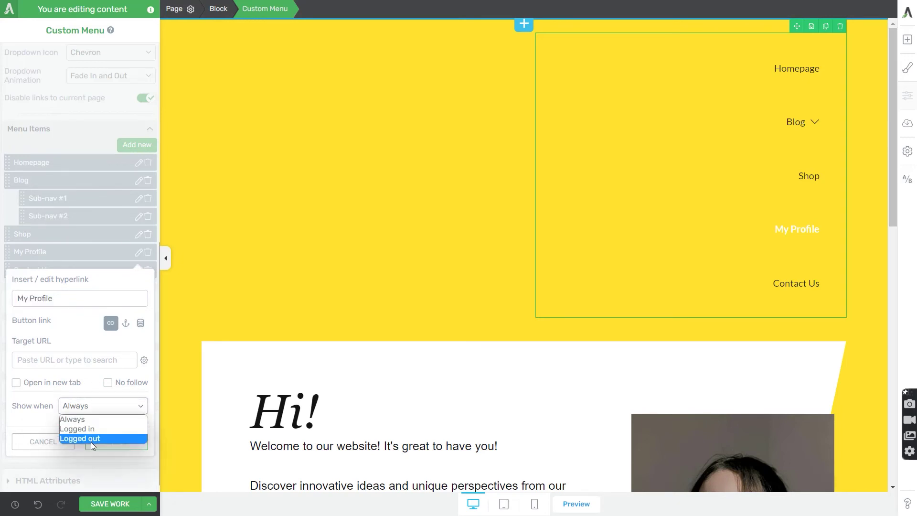
click(54, 424)
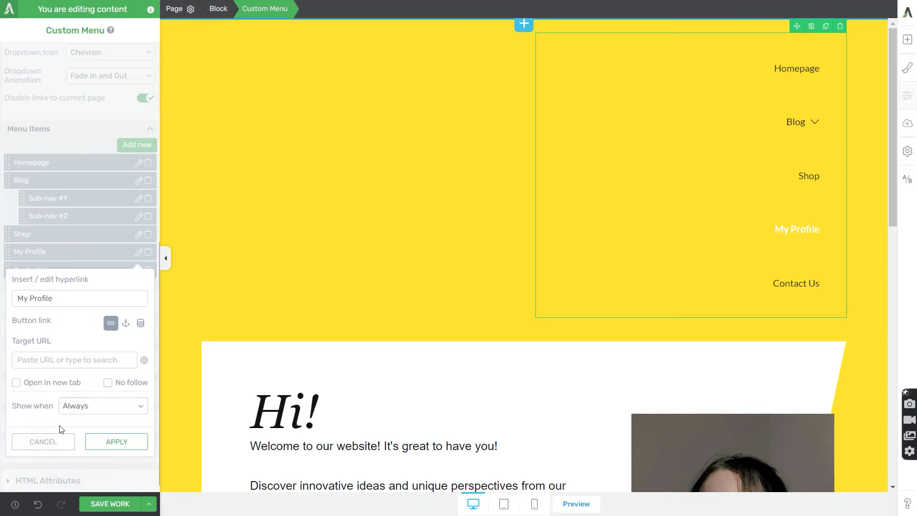
click(116, 441)
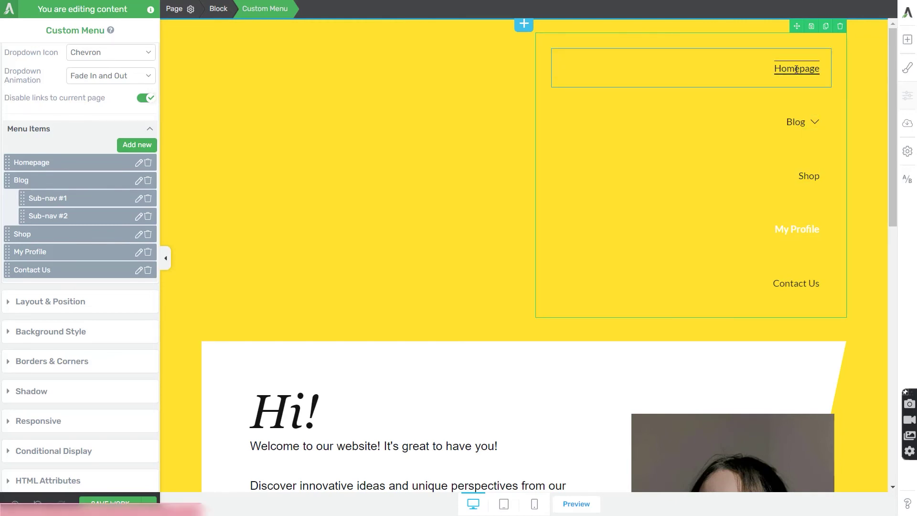
Select the My Profile item on the page and examine its styling targets and Show when choices.
click(798, 228)
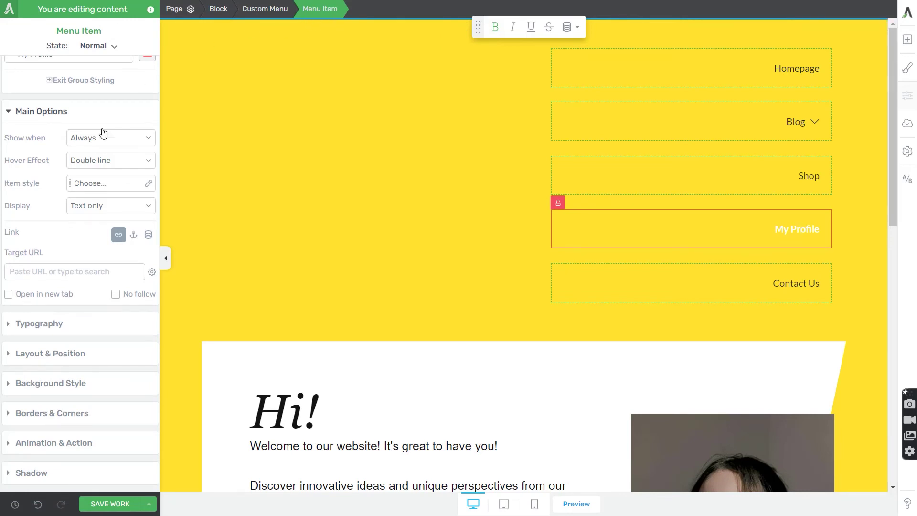
scroll(103, 133, up, 1)
click(109, 101)
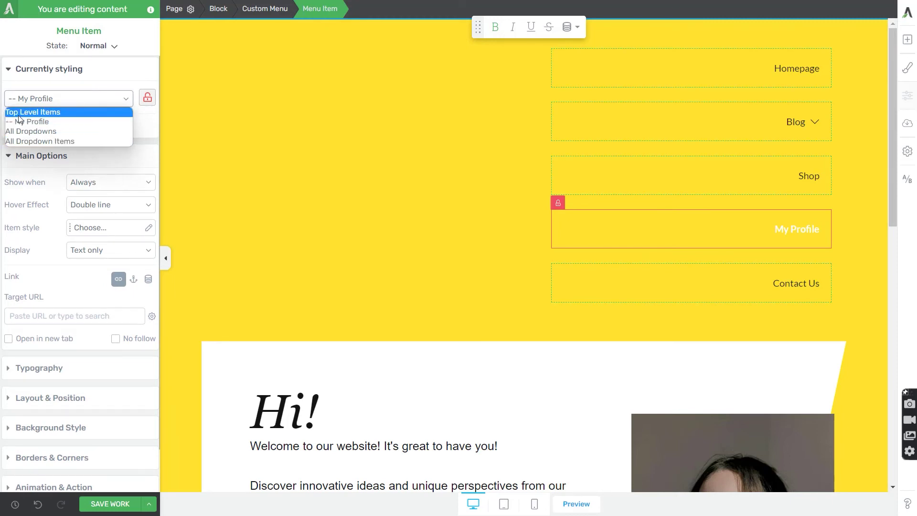
click(56, 128)
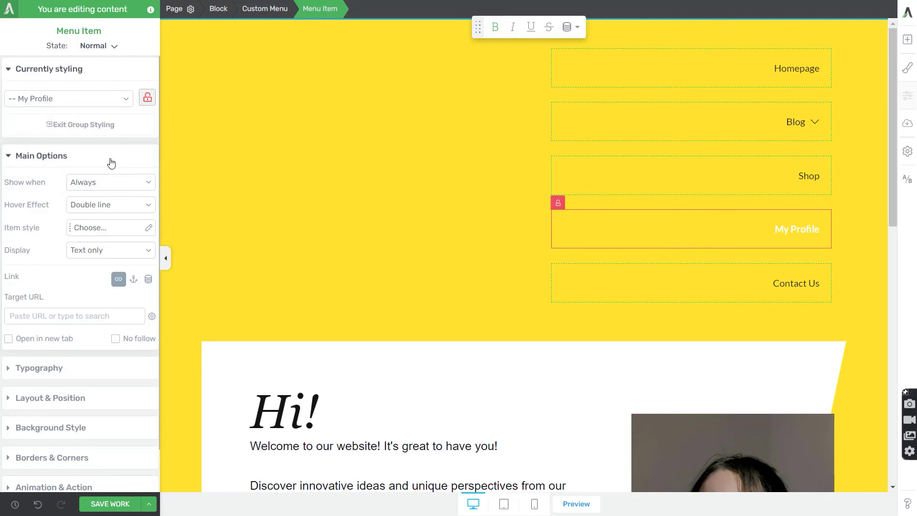
click(108, 183)
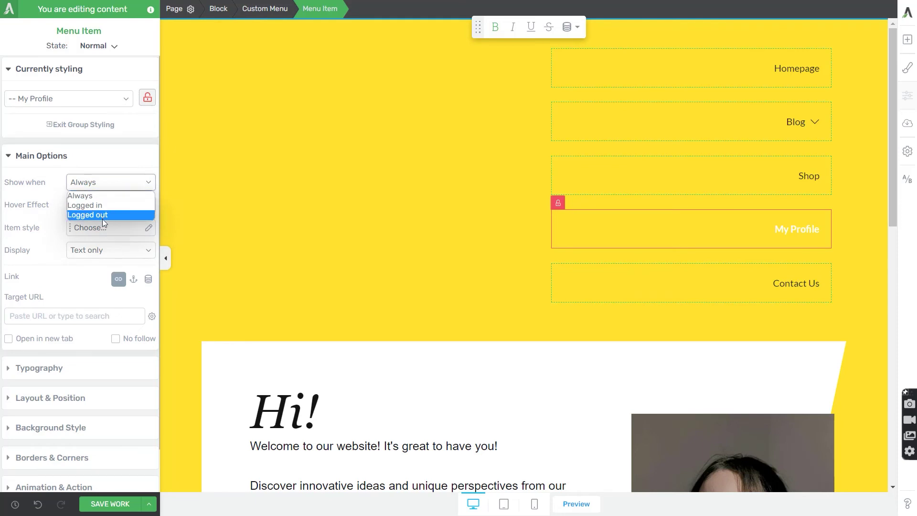
click(25, 205)
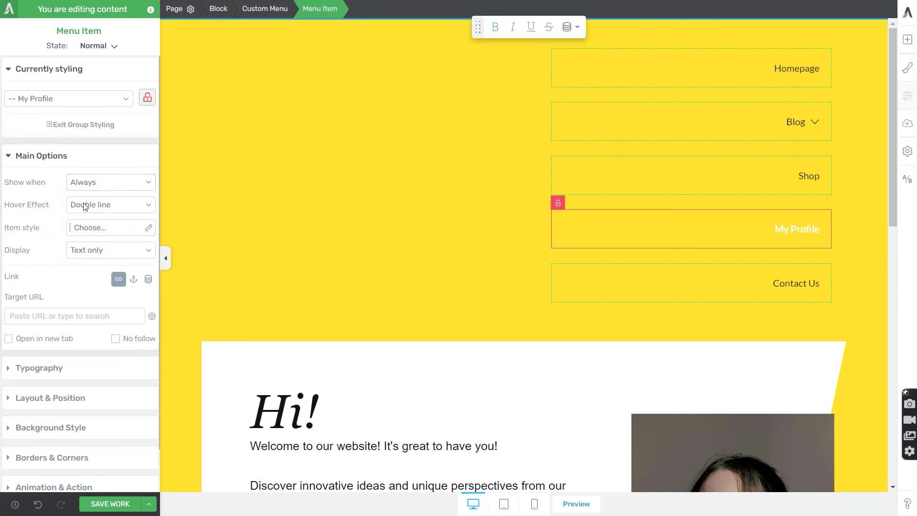
Try the Brackets hover effect on the My Profile item and settle on Thick Underline, keeping its item style.
click(92, 204)
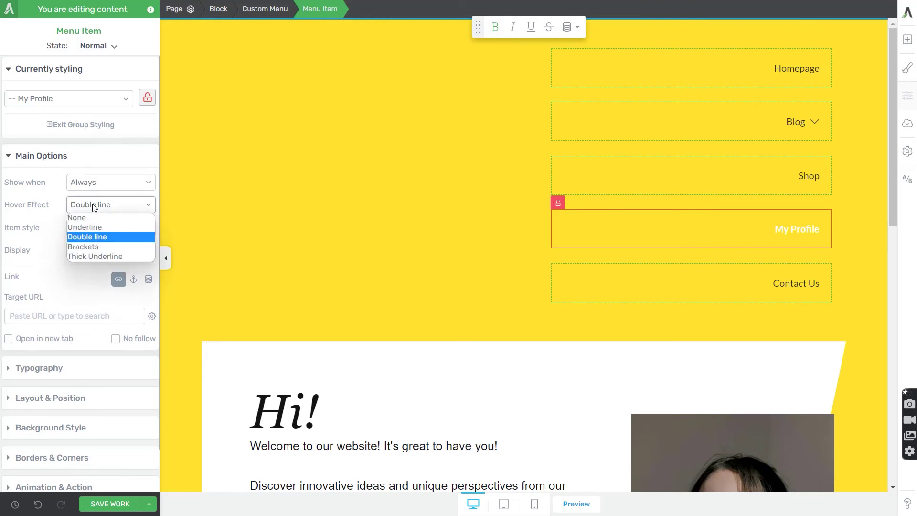
click(90, 247)
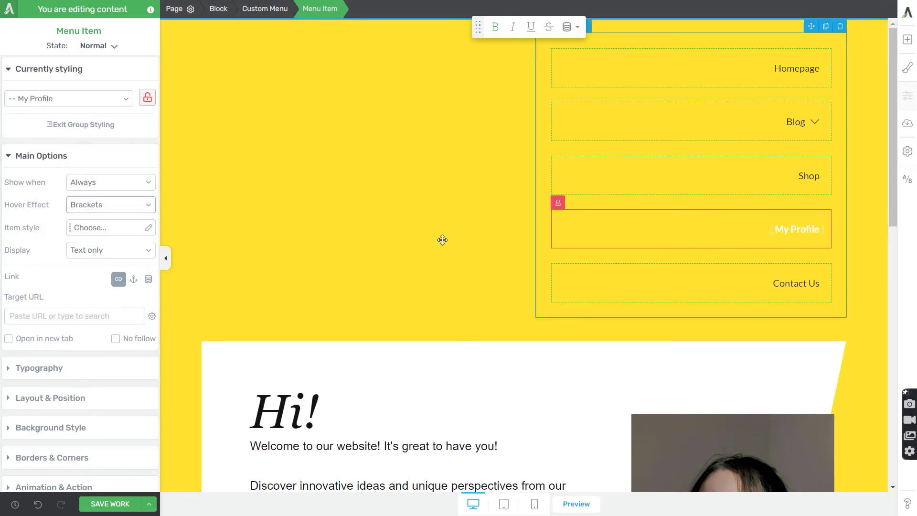
click(96, 204)
click(79, 258)
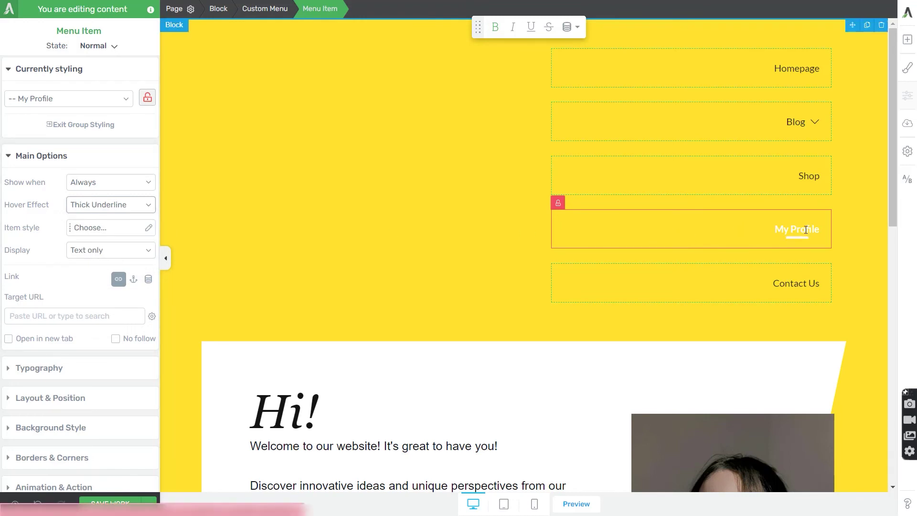
click(99, 229)
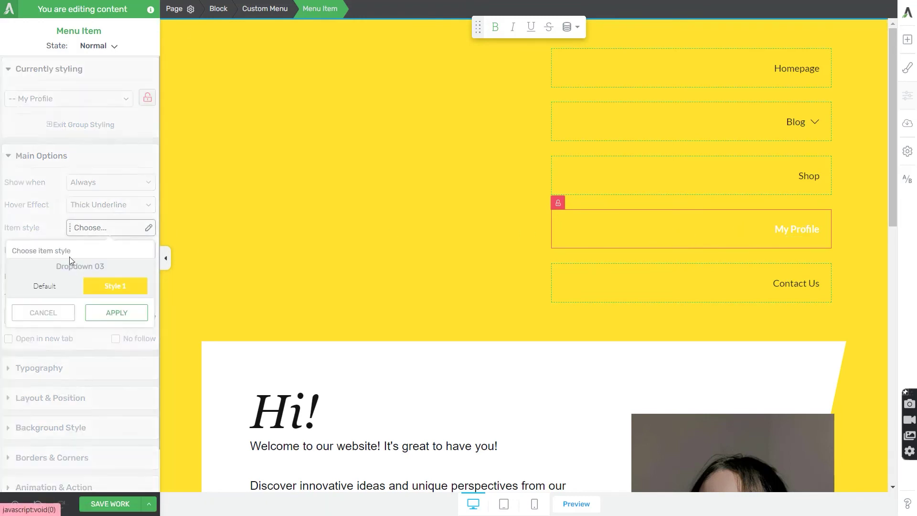
click(53, 310)
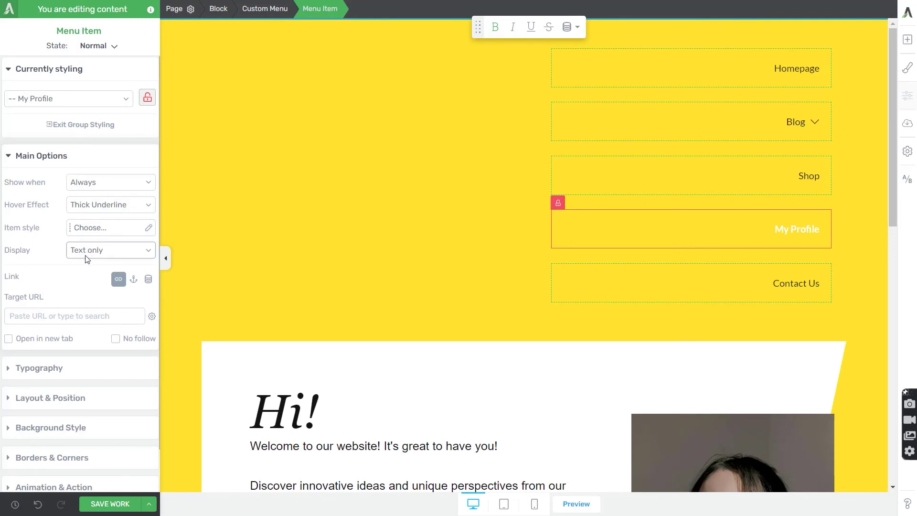
Try the Icon only and Icon and text displays on the My Profile item and settle on Image only.
click(87, 258)
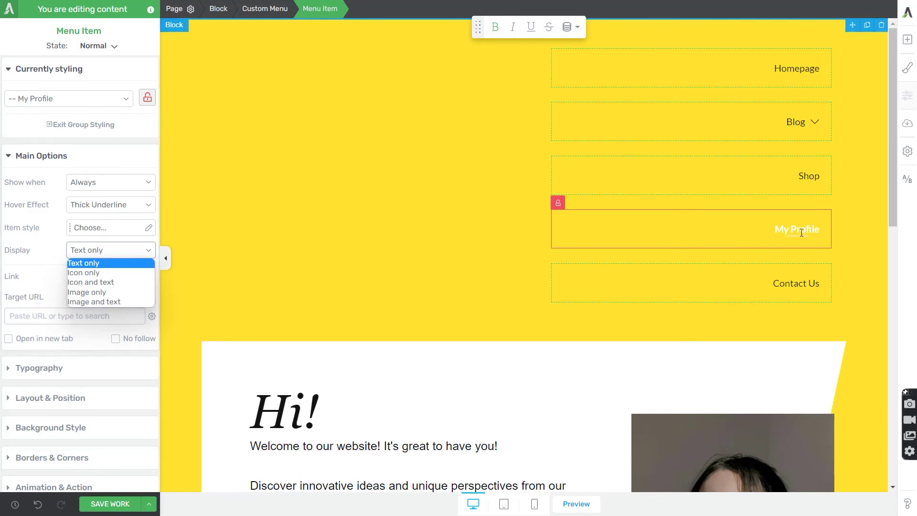
click(127, 273)
click(124, 253)
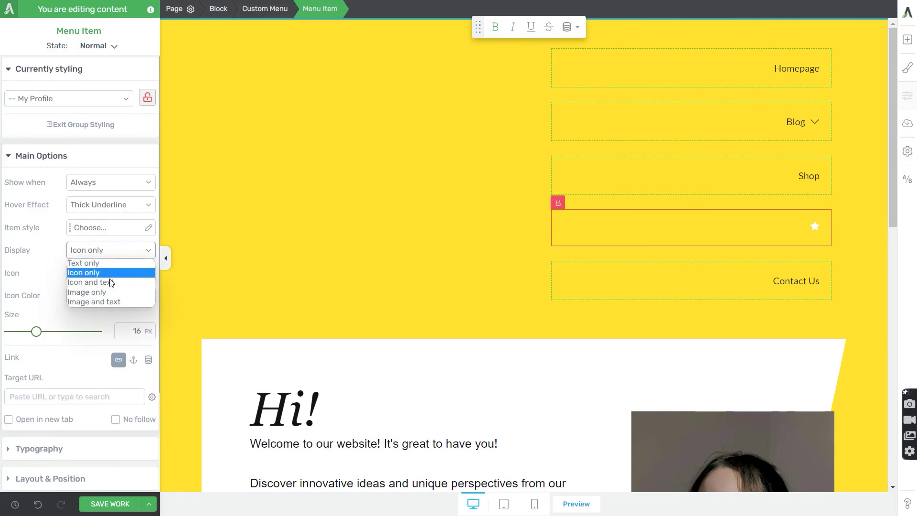
click(114, 283)
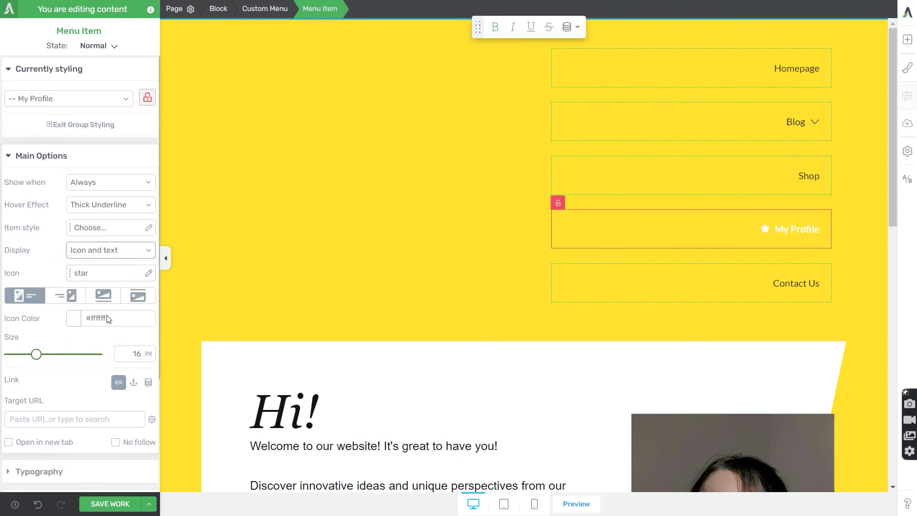
click(110, 251)
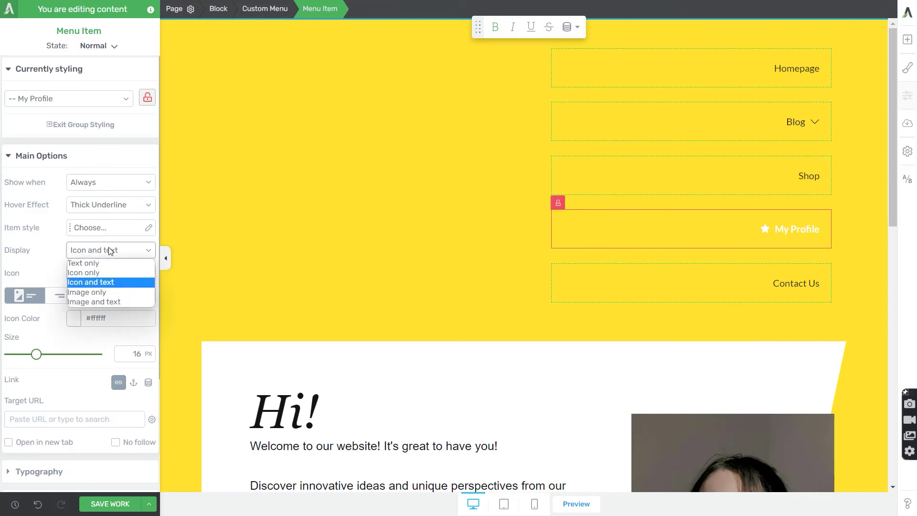
click(92, 293)
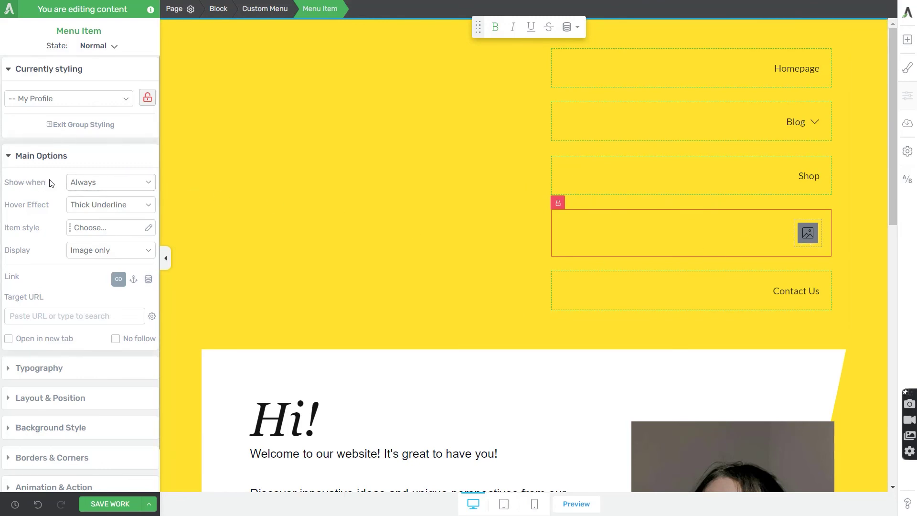
Show the My Profile item only when logged in and set its image to the dynamic User image source.
click(82, 182)
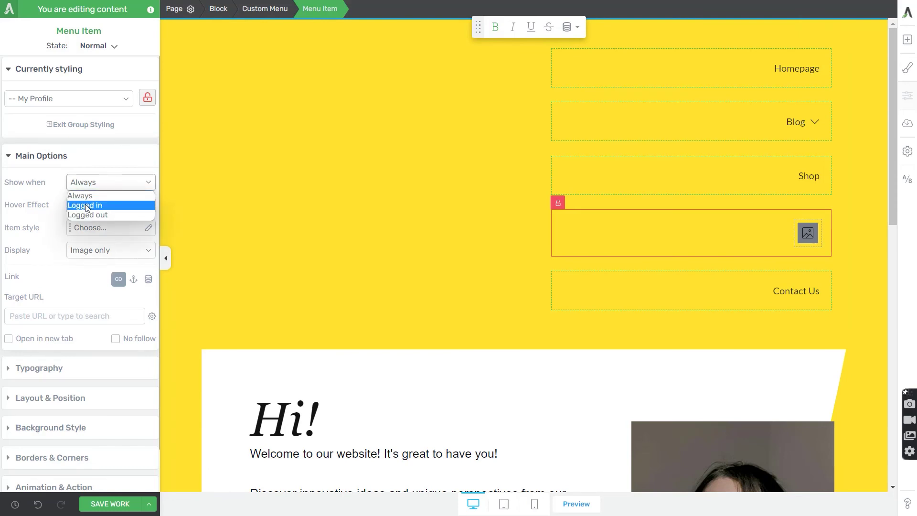
click(87, 206)
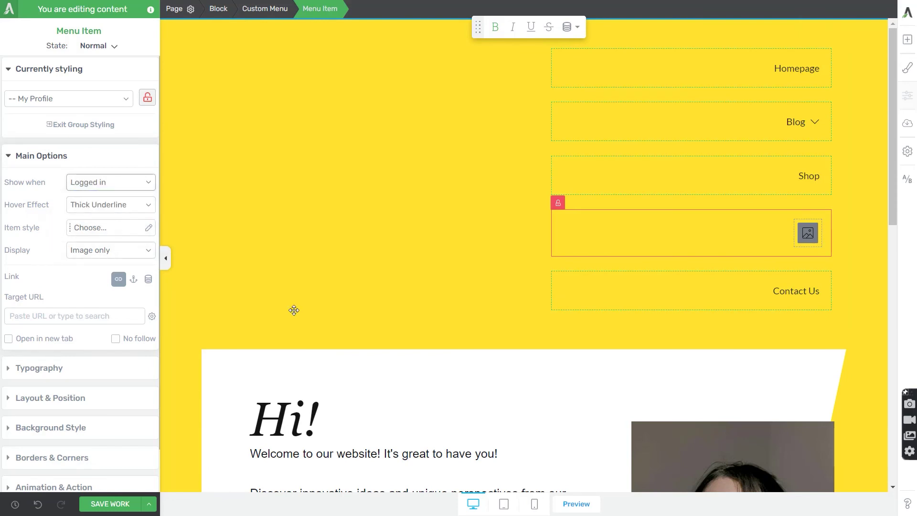
click(811, 238)
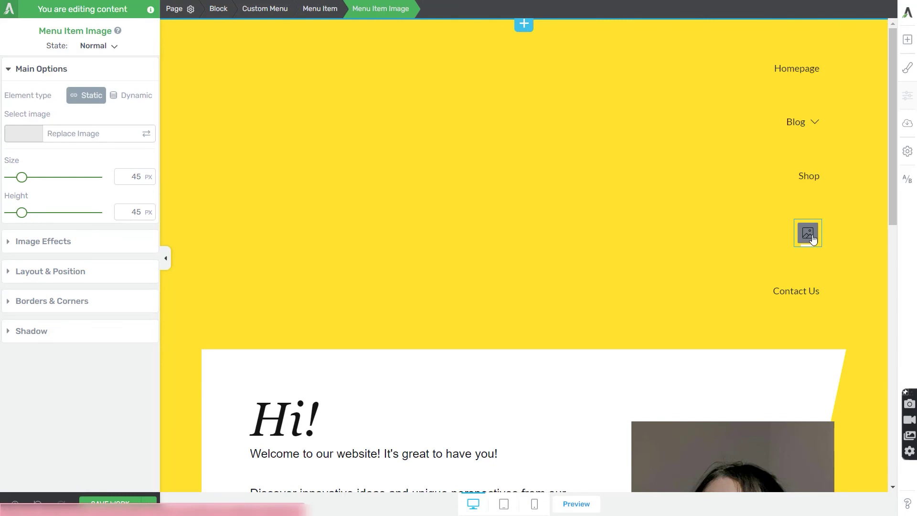
click(125, 95)
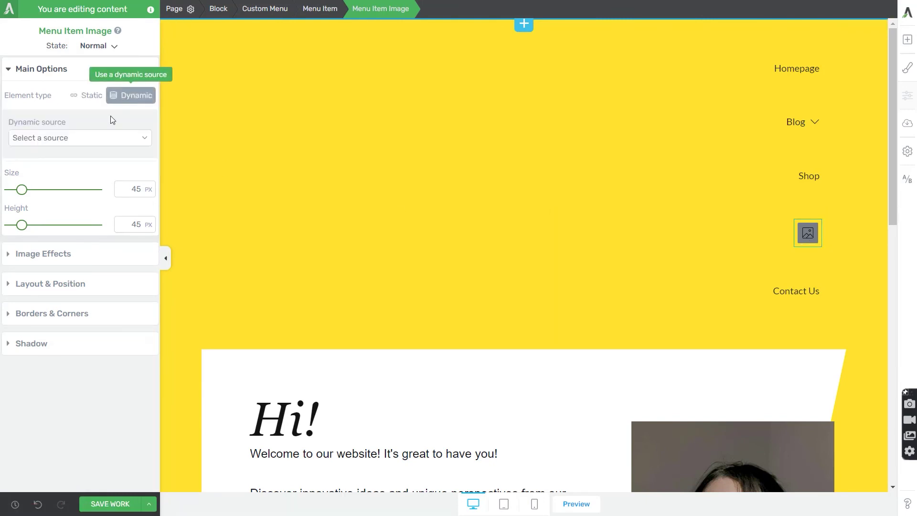
click(104, 137)
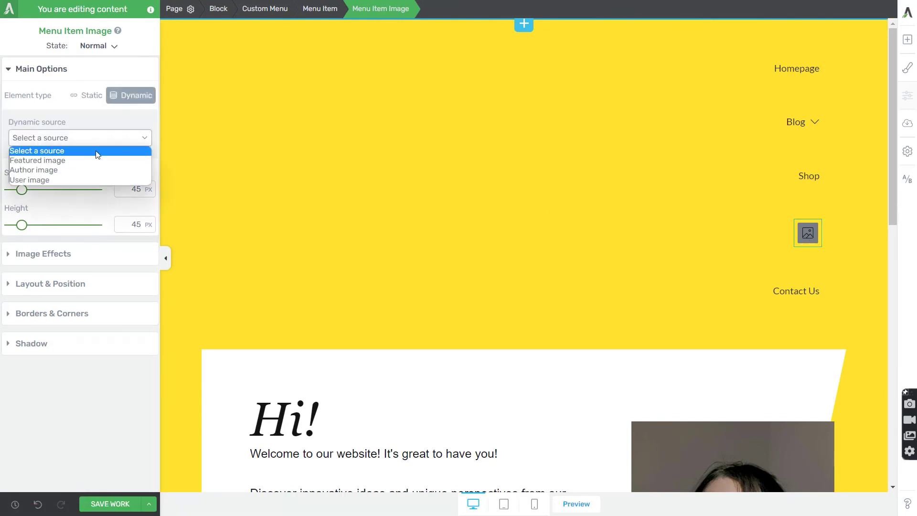
click(78, 179)
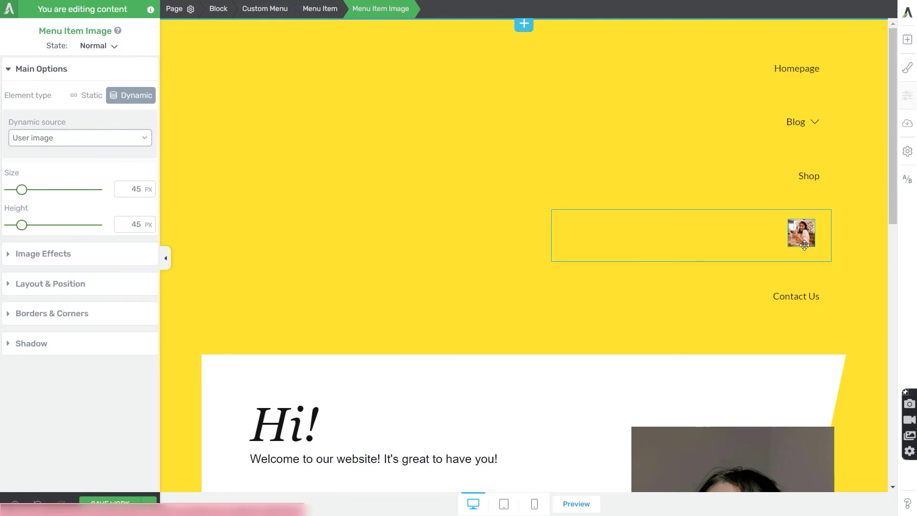
click(320, 9)
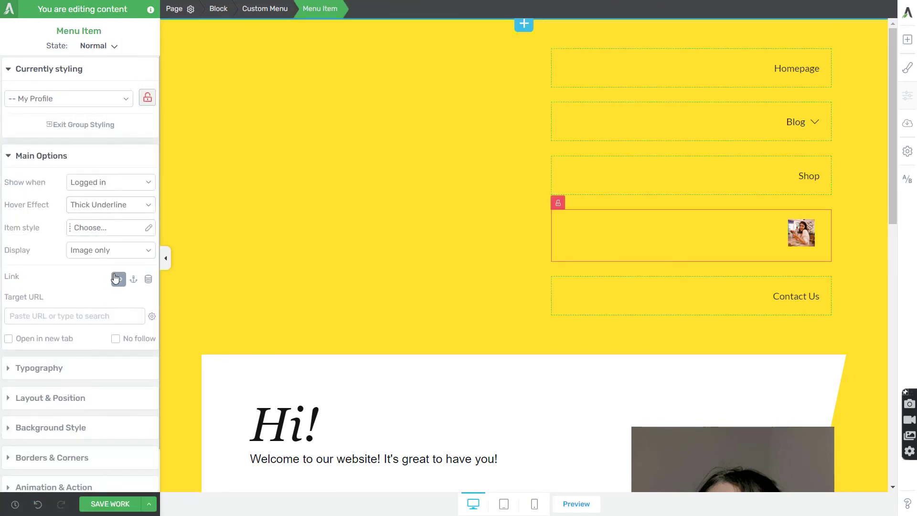
click(68, 313)
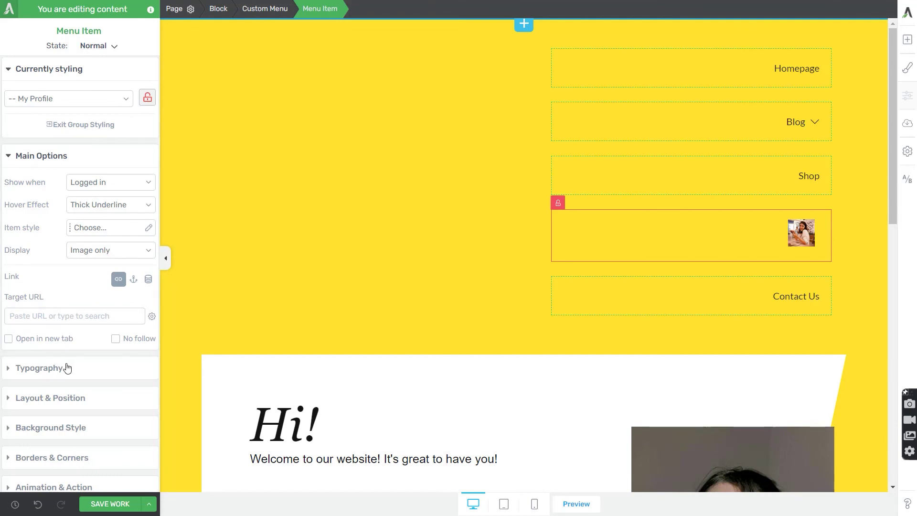
Check the custom menu's layout in the tablet and mobile views, and return to the desktop view.
click(504, 510)
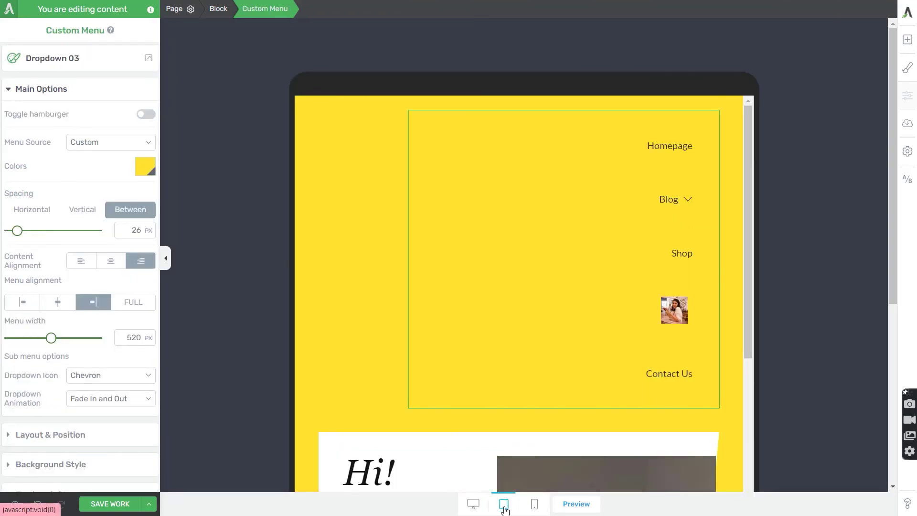
click(534, 506)
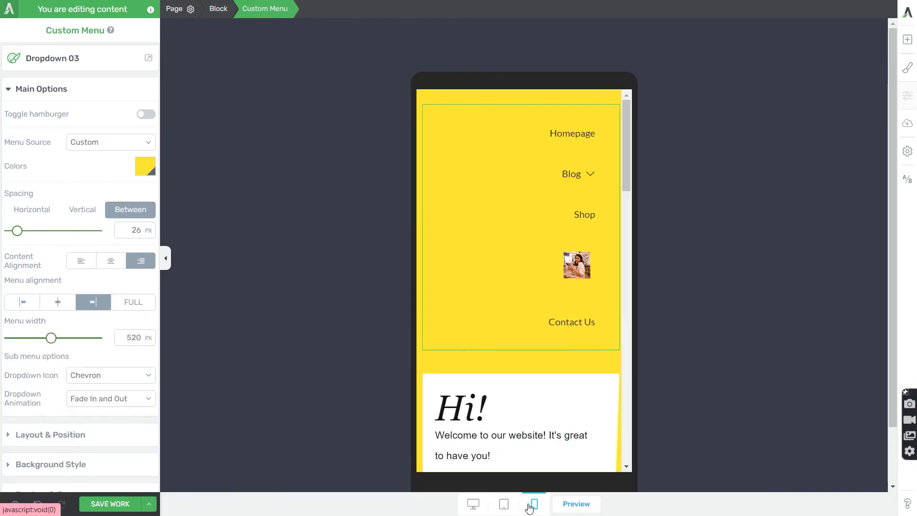
click(504, 505)
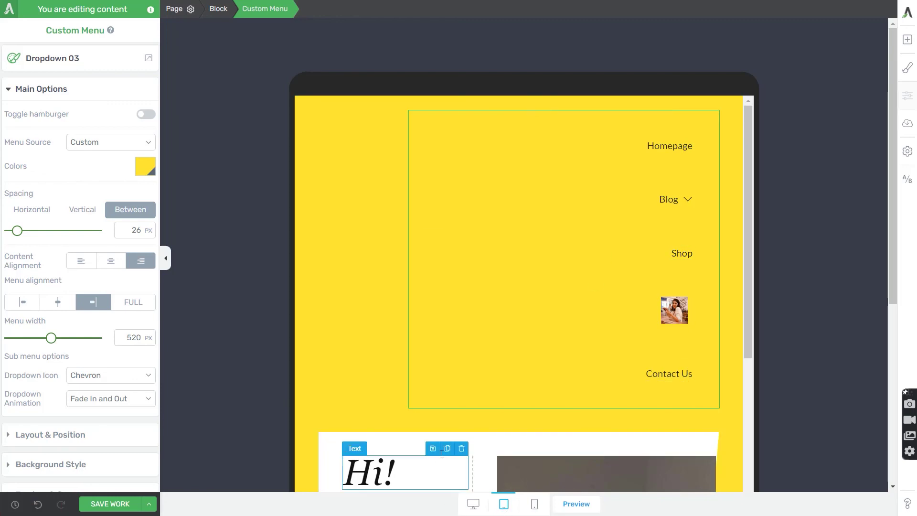
click(533, 505)
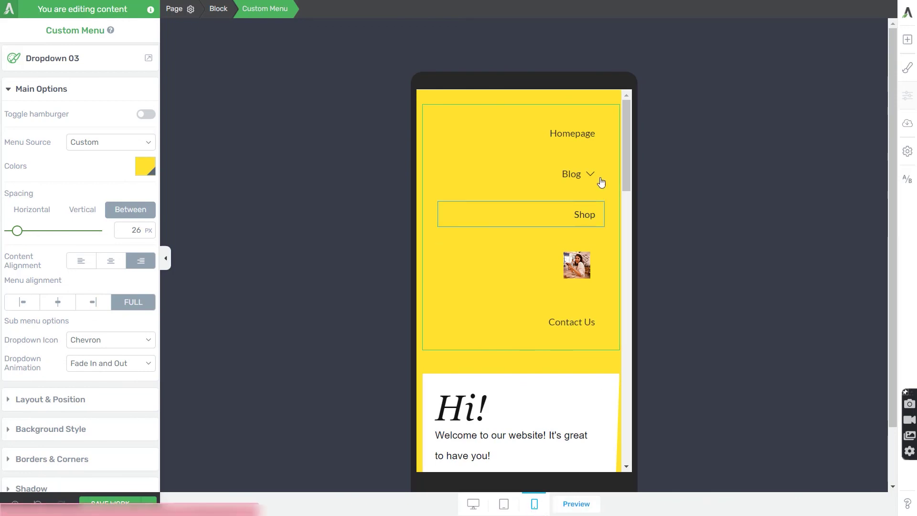
click(473, 504)
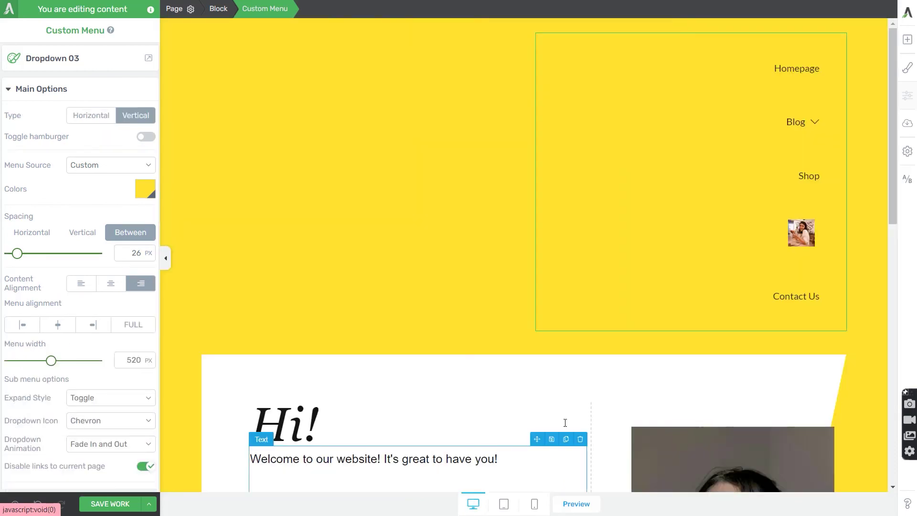